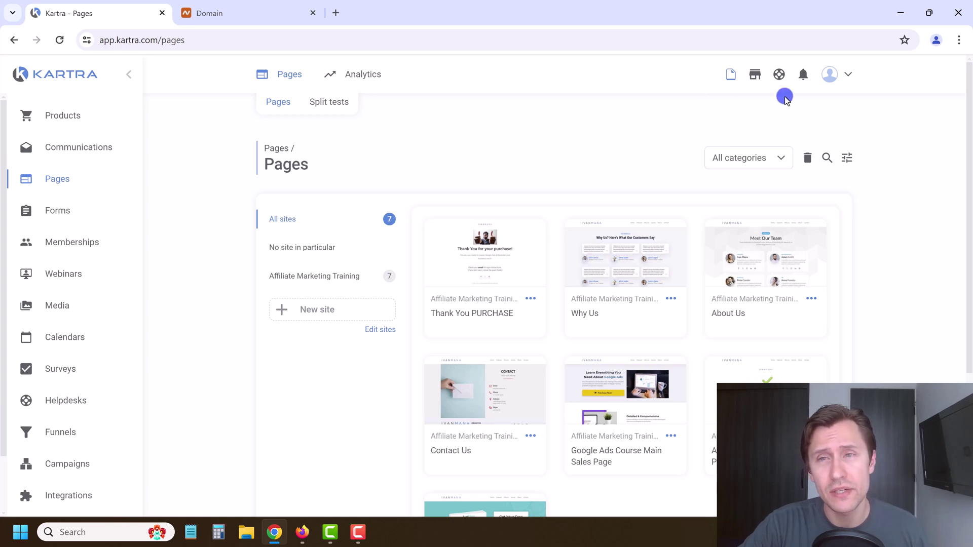
Step: Go to Kartra's Custom domains settings and begin adding a new custom domain
click(848, 74)
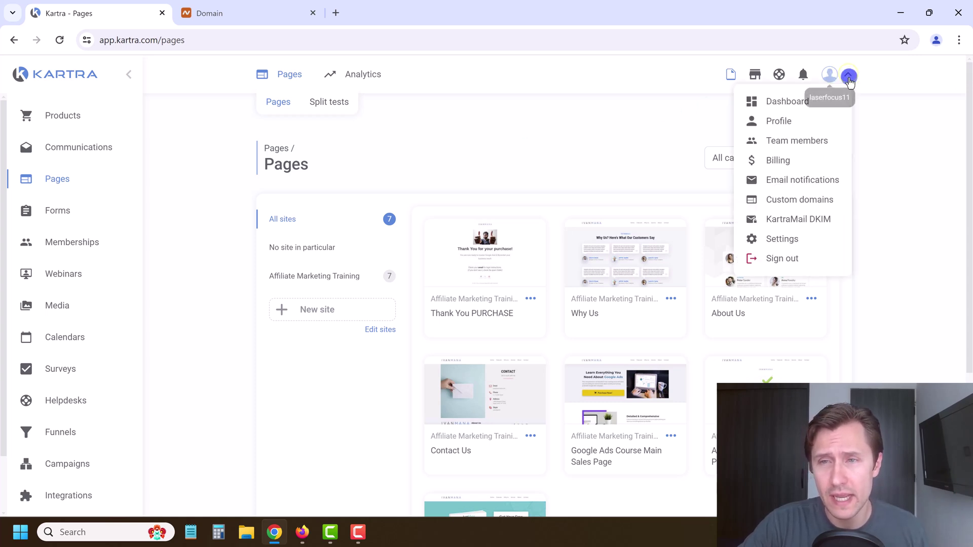
click(800, 199)
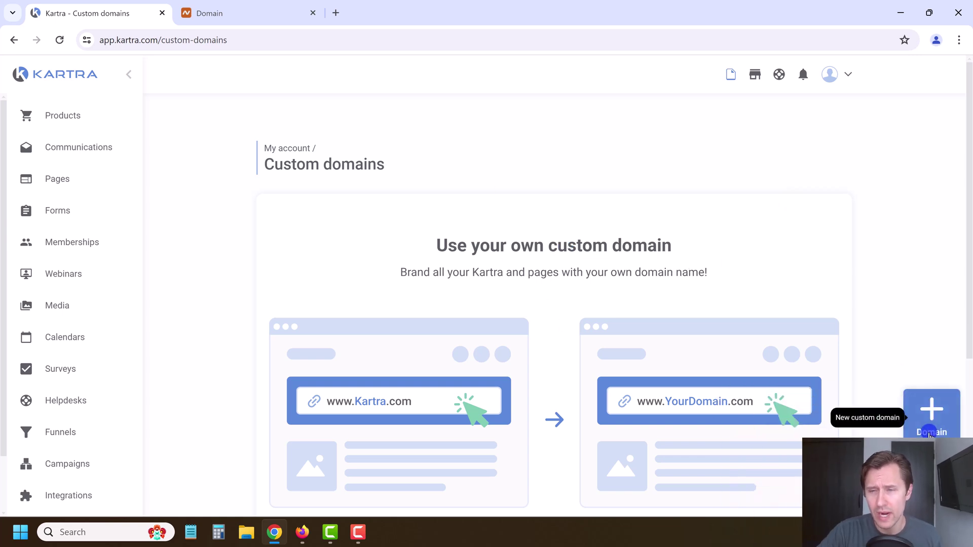
click(931, 416)
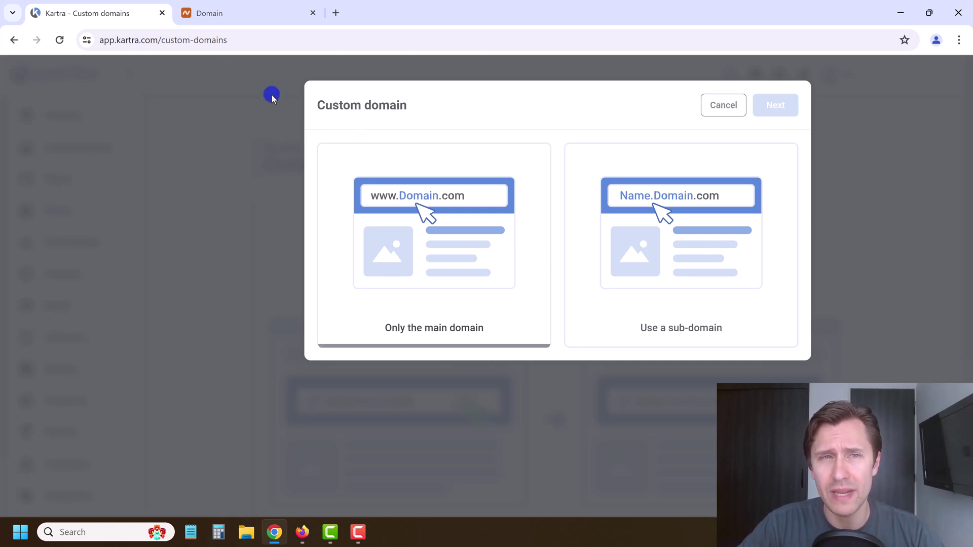
Step: Look up the adnetworkexpert.com domain on its Namecheap details page
click(233, 17)
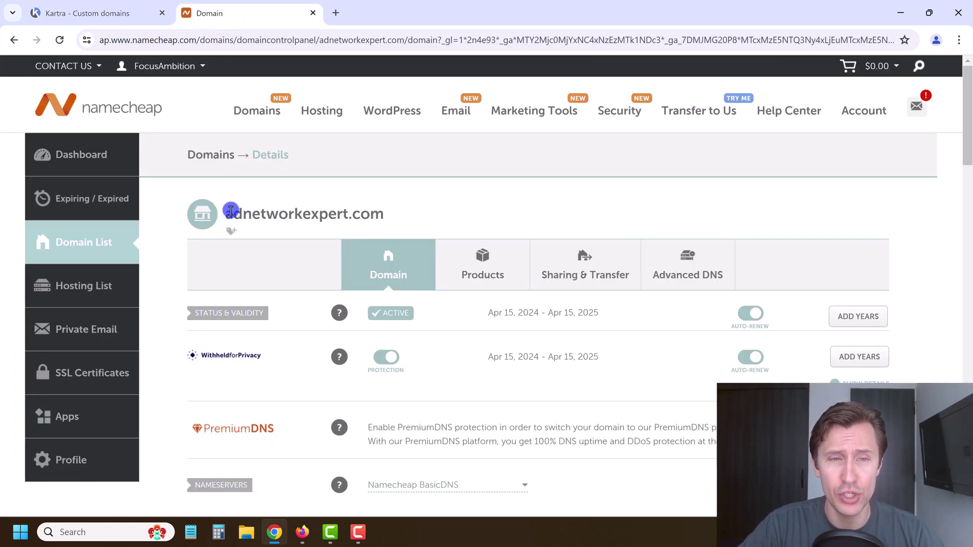
drag(228, 213, 379, 229)
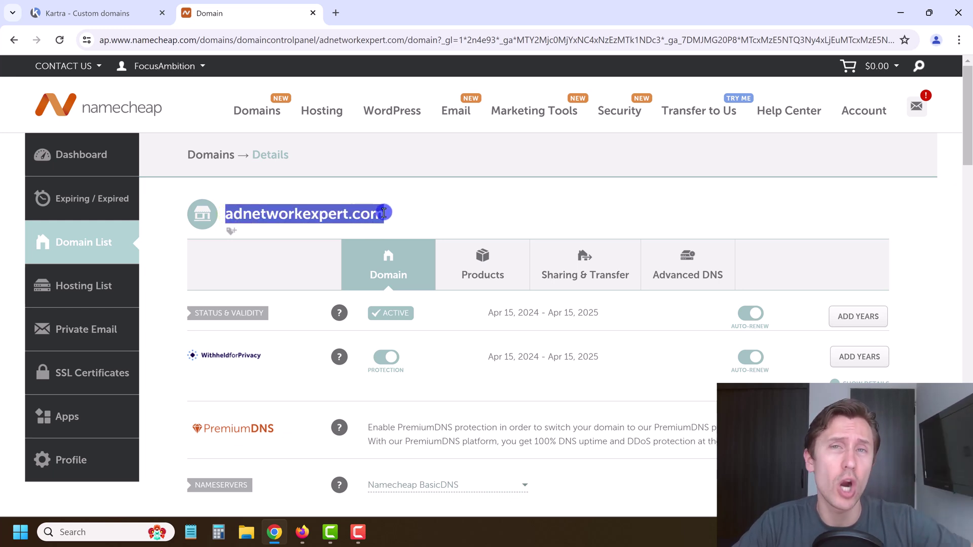
click(384, 212)
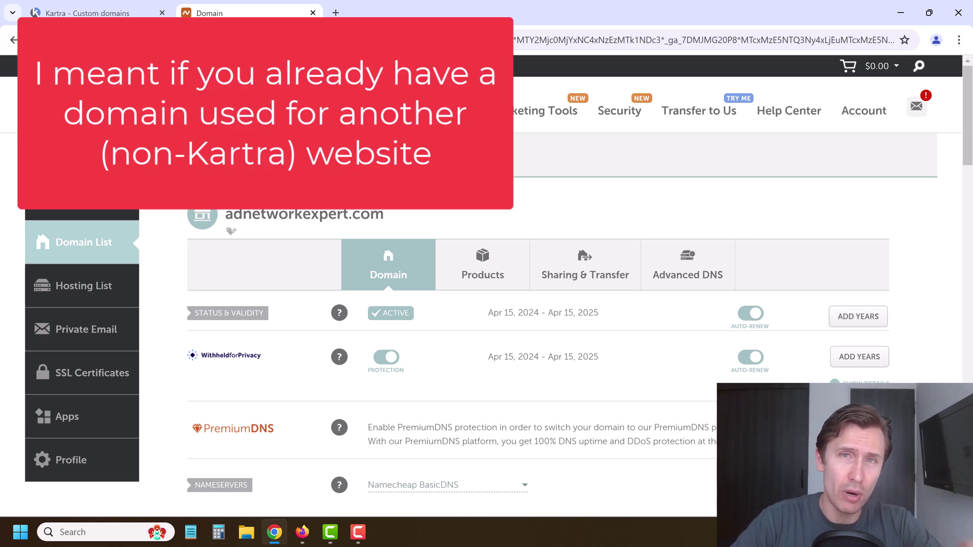
Step: Back in Kartra, compare the main-domain option and choose Use a sub-domain instead
click(78, 9)
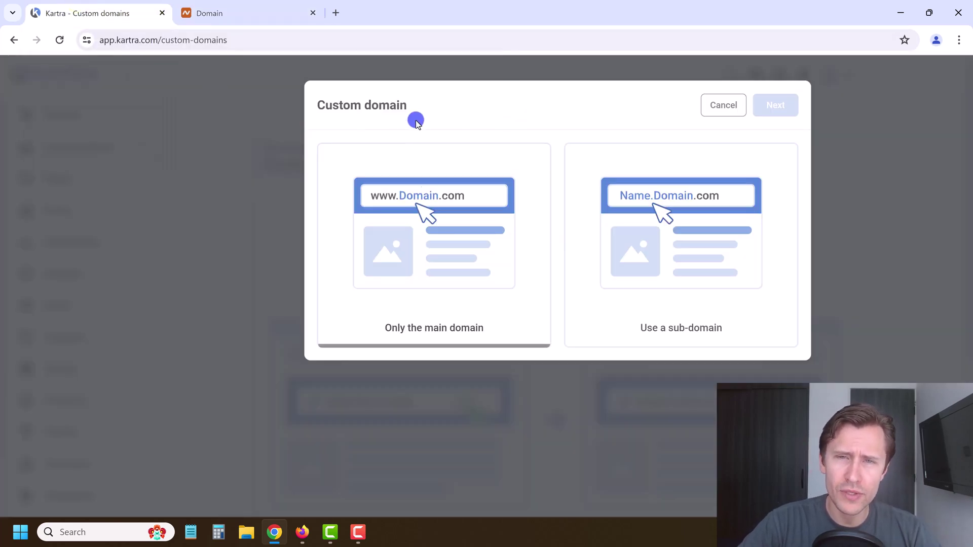
click(452, 242)
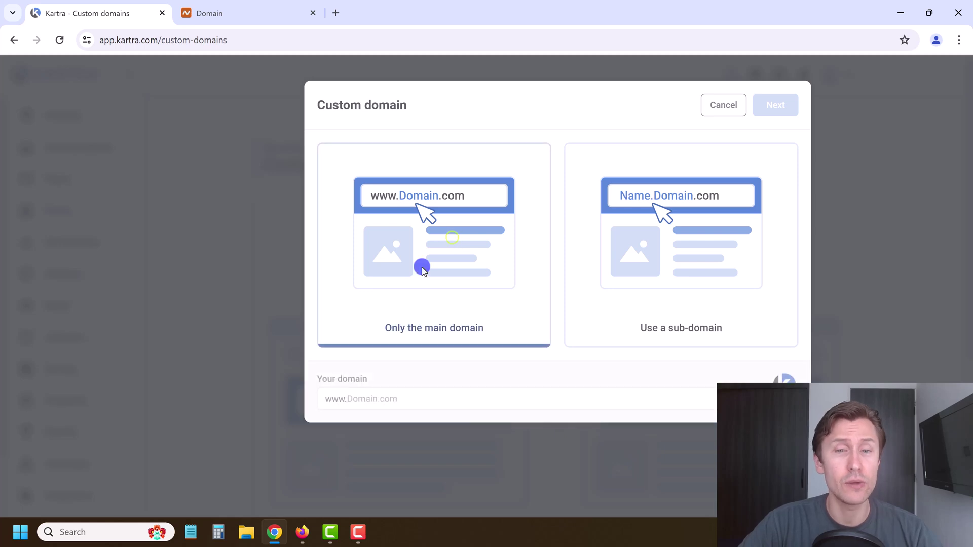
drag(327, 398, 368, 398)
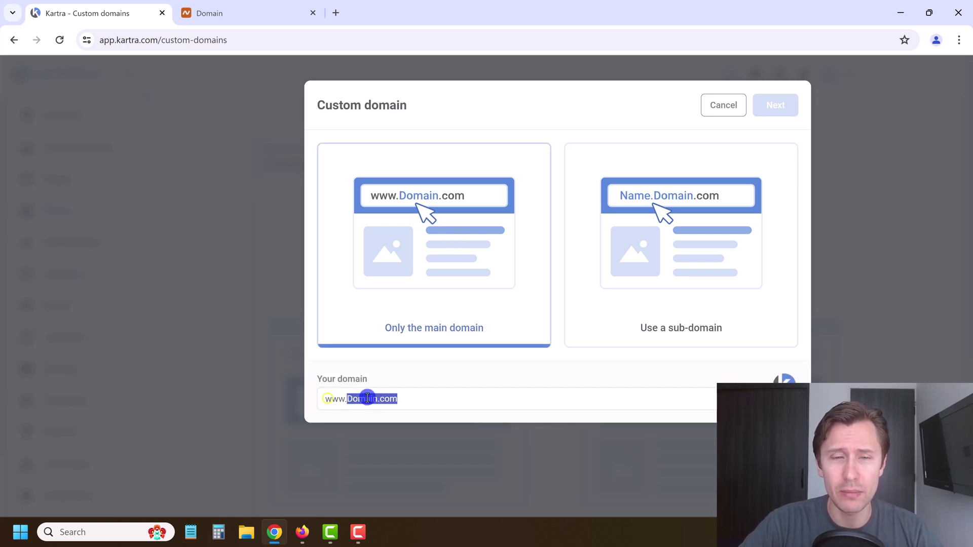
click(665, 276)
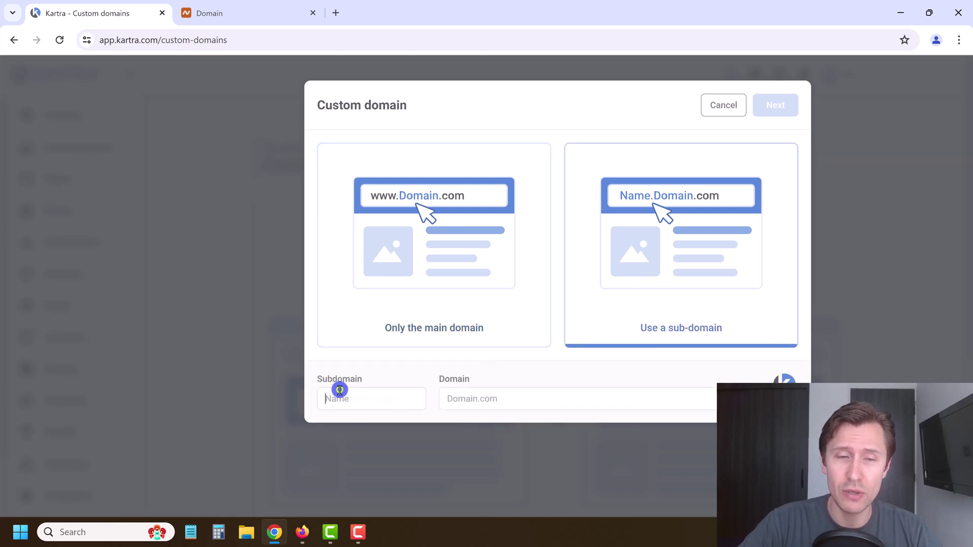
Step: Glance at the Namecheap page, then highlight 'app' in Kartra's web address
click(233, 9)
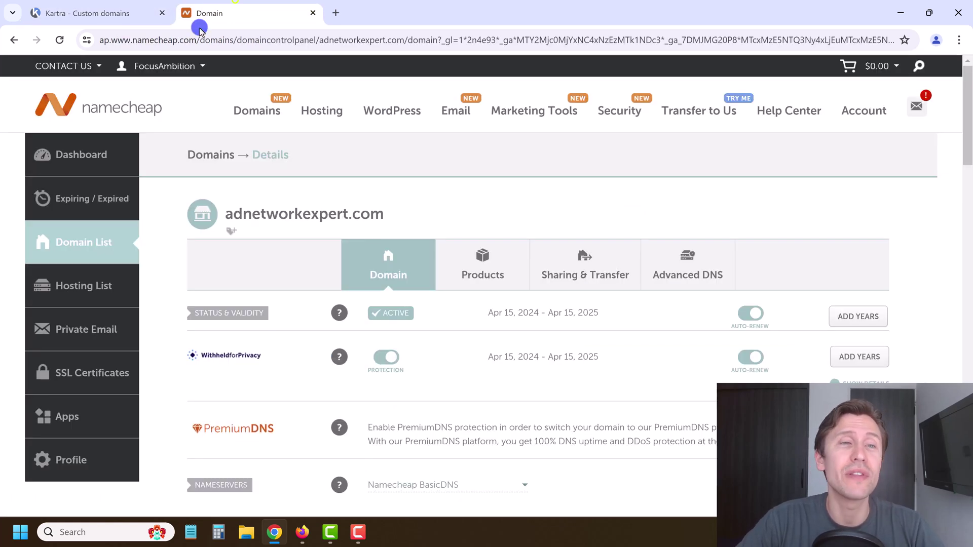
key(ctrl+shift+Tab)
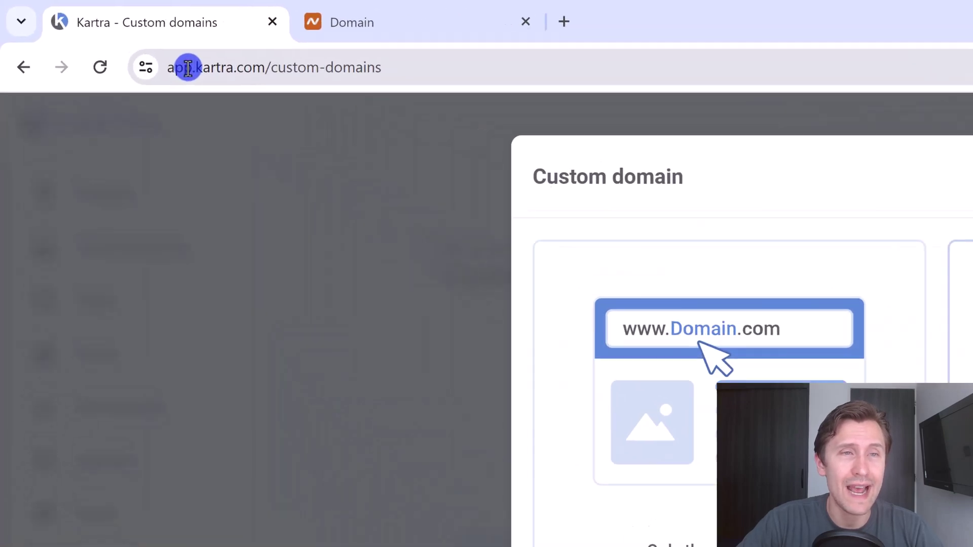
double_click(189, 67)
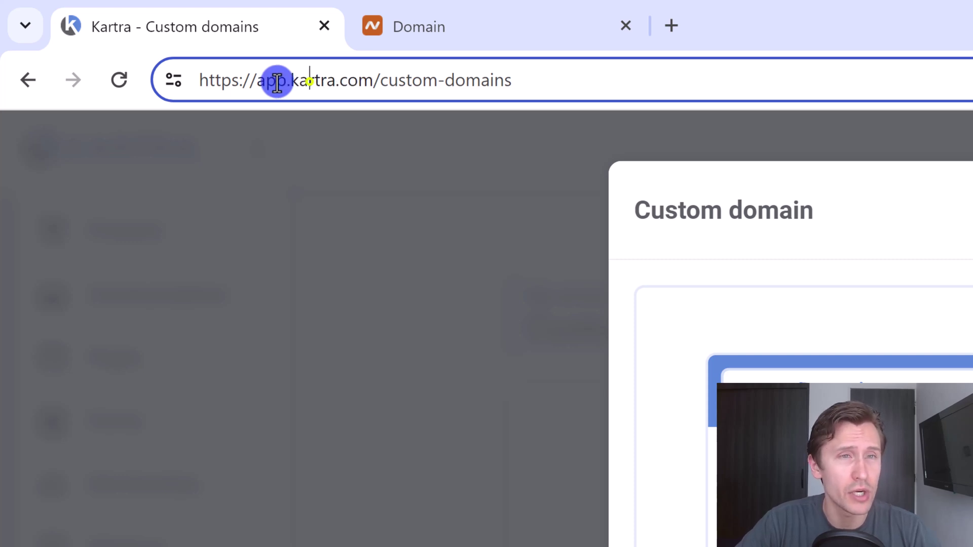
drag(286, 81, 258, 82)
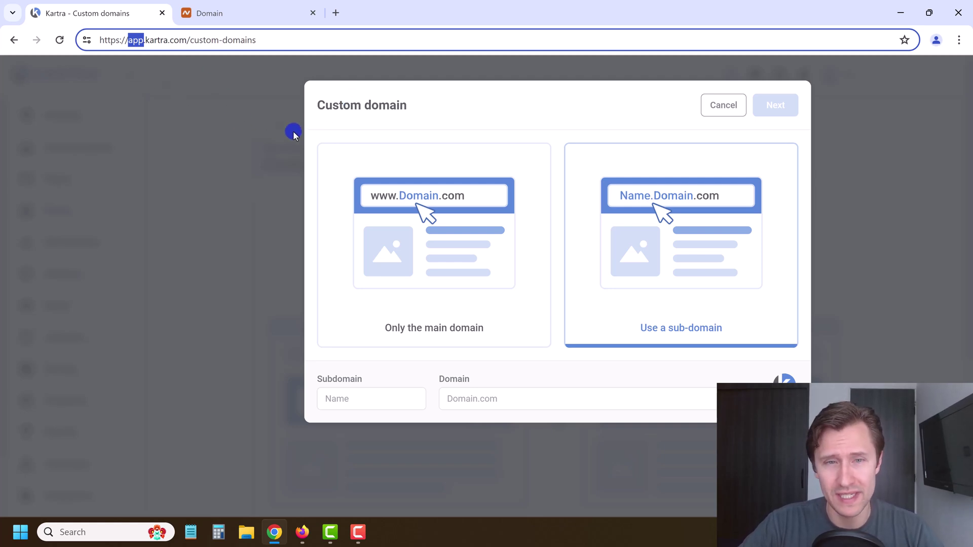
click(364, 408)
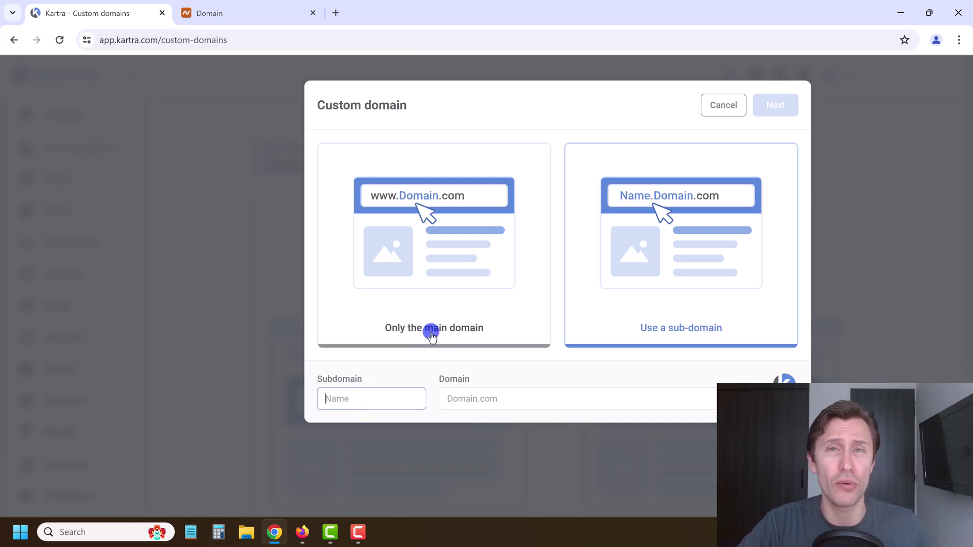
click(488, 240)
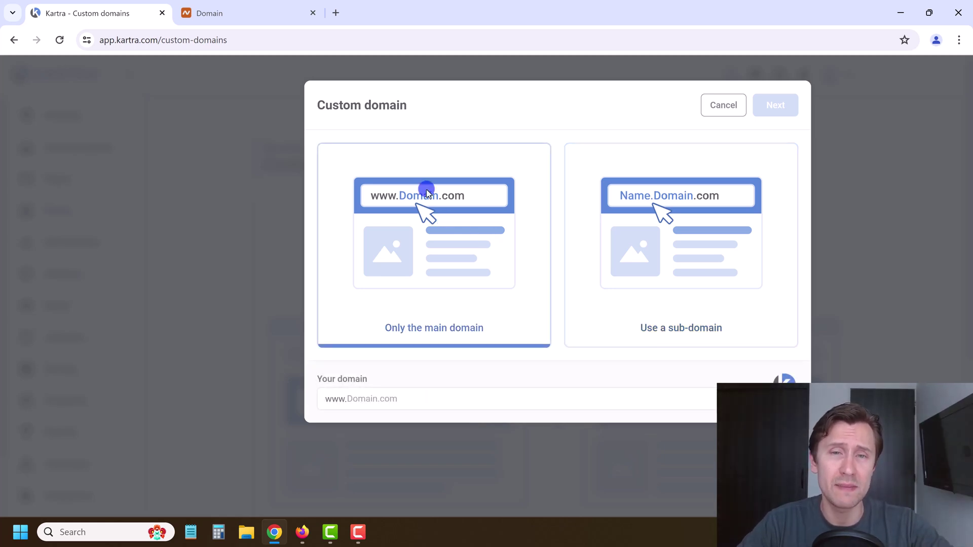
click(611, 248)
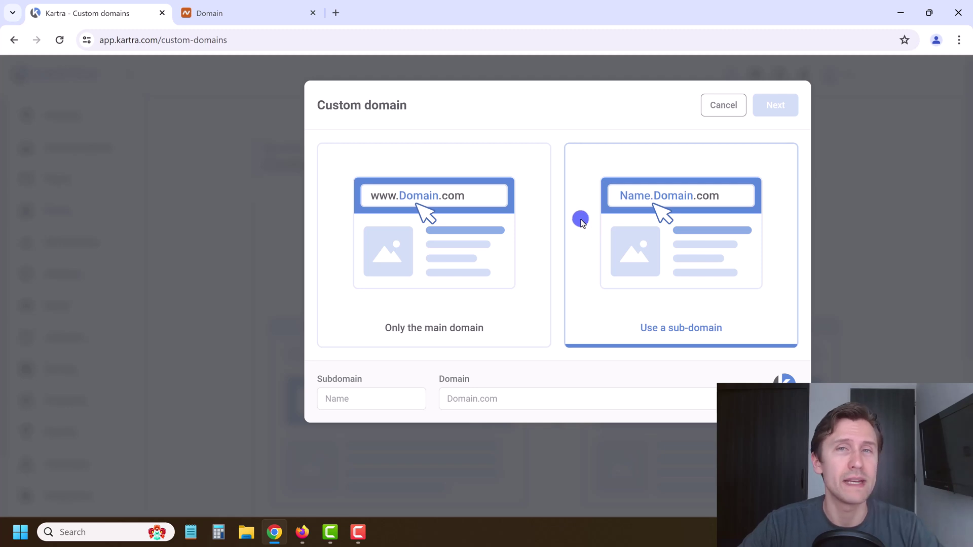
click(445, 277)
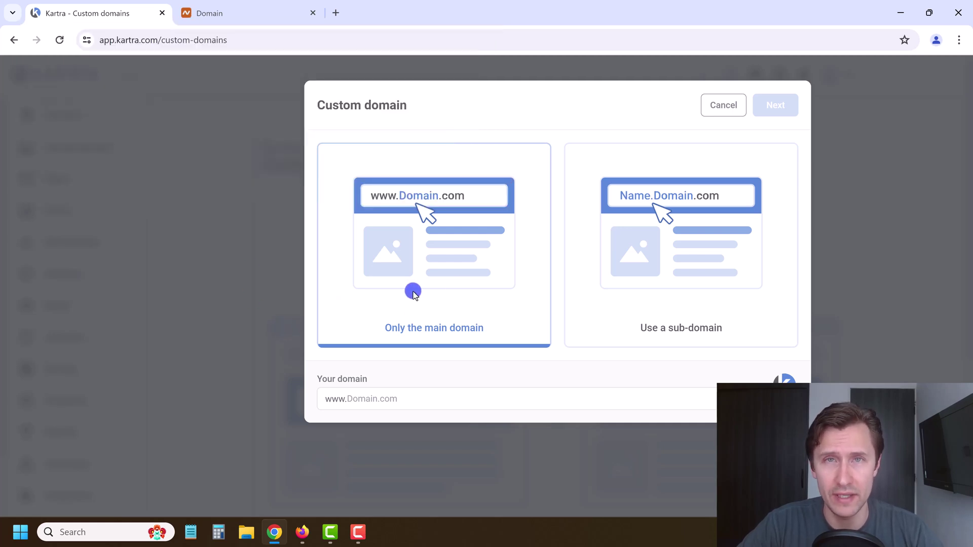
click(667, 251)
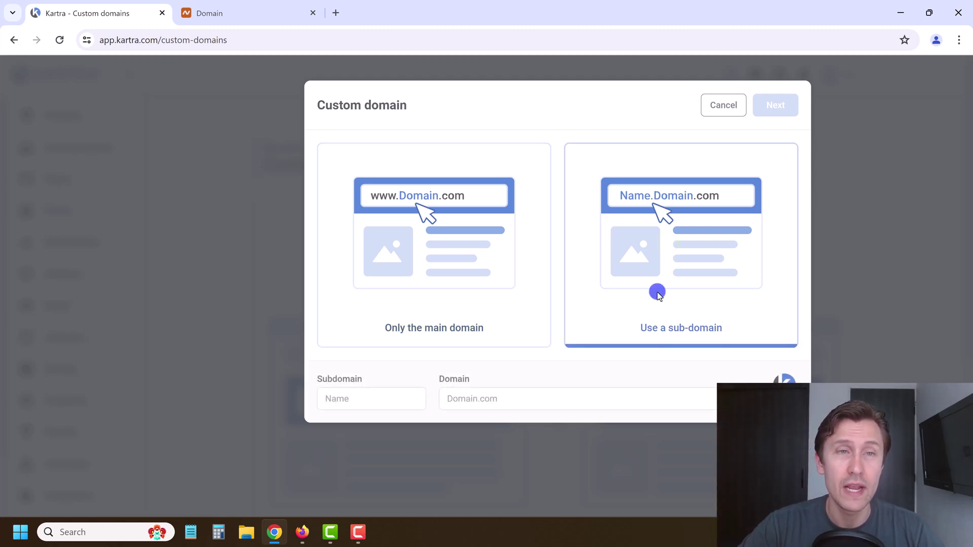
click(235, 5)
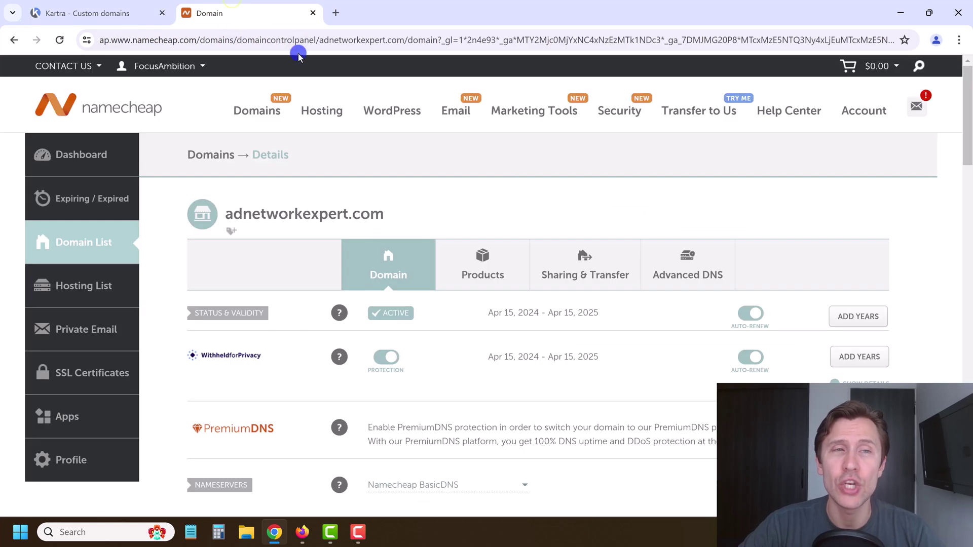
click(102, 4)
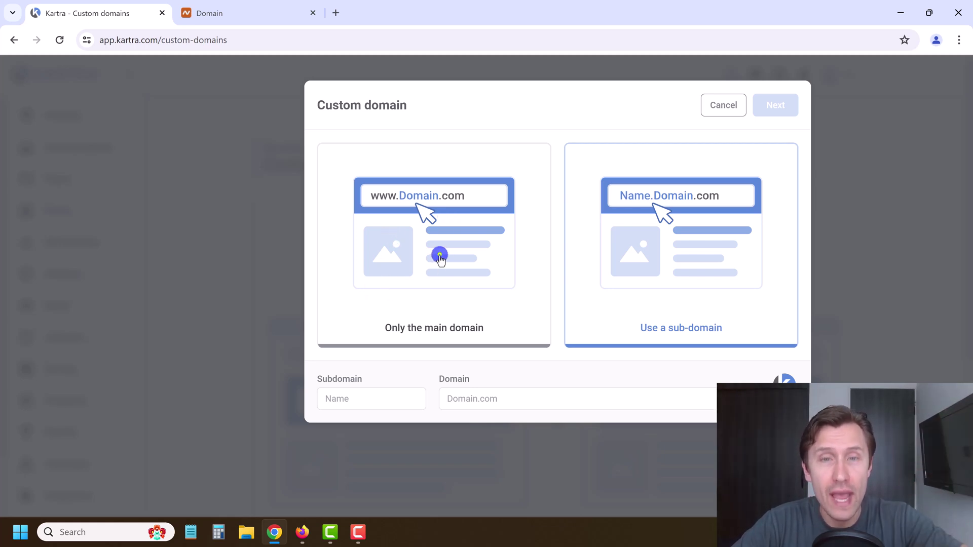
click(423, 306)
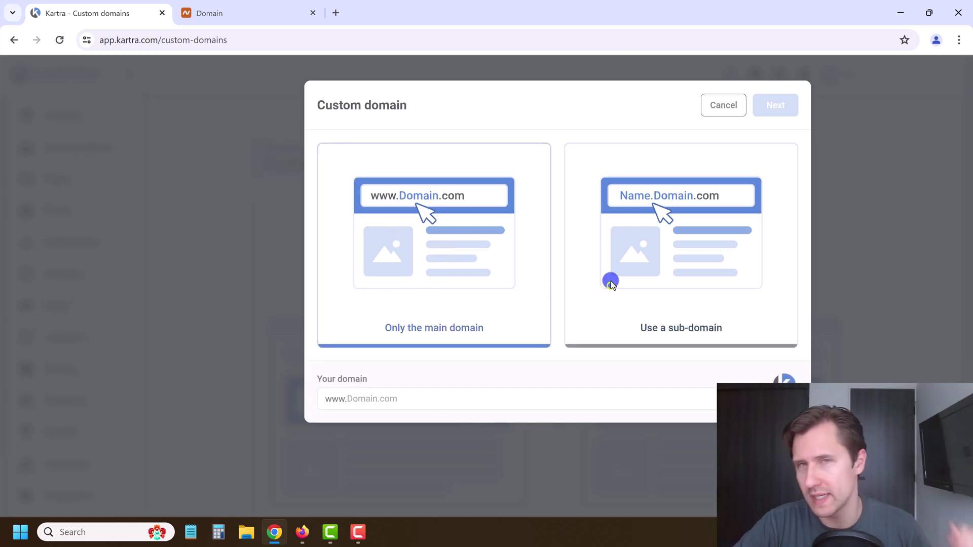
click(573, 252)
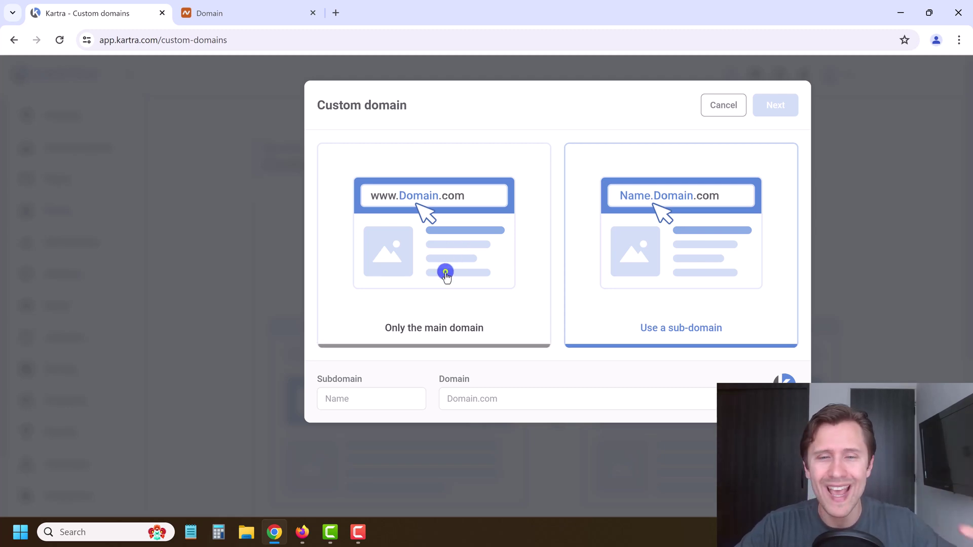
click(451, 316)
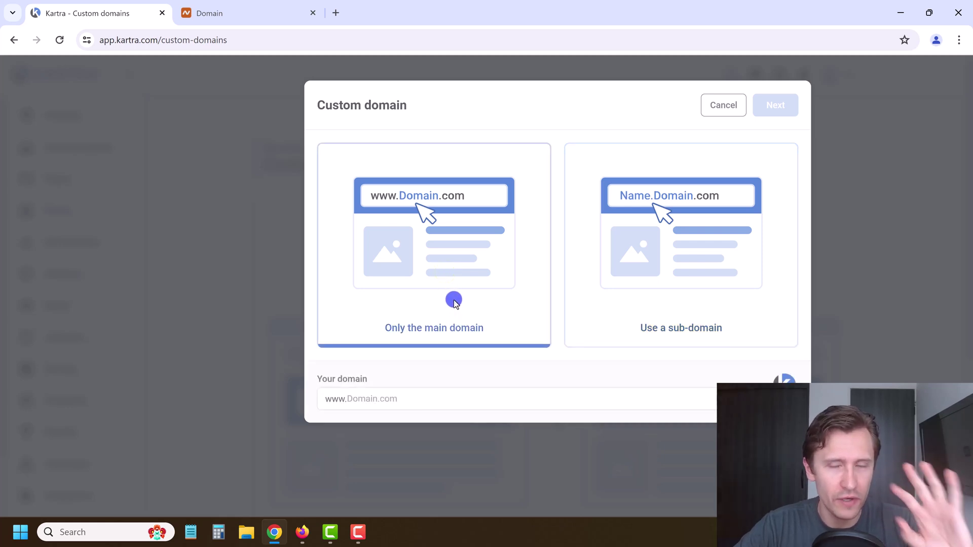
click(622, 229)
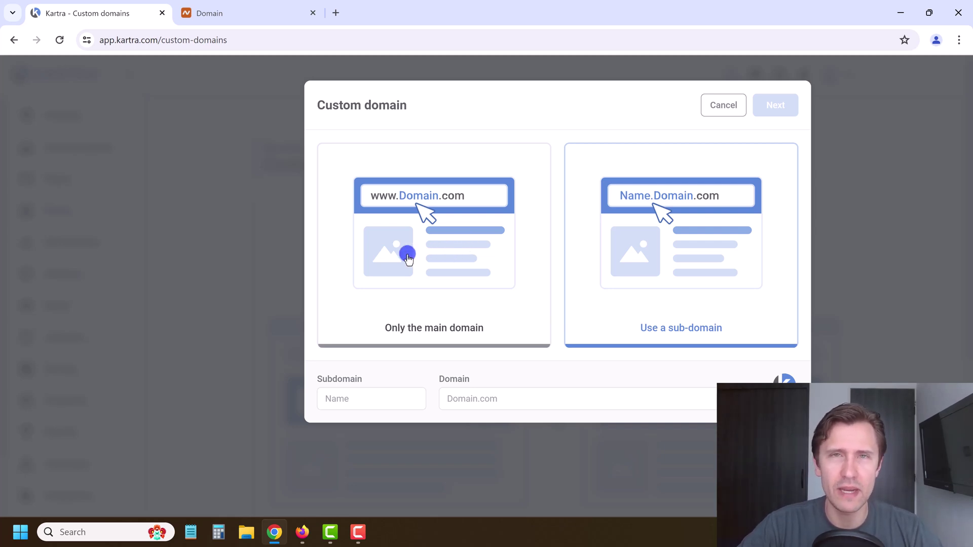
Step: Fill Kartra's Domain field with adnetworkexpert.com copied from the Namecheap page
click(330, 400)
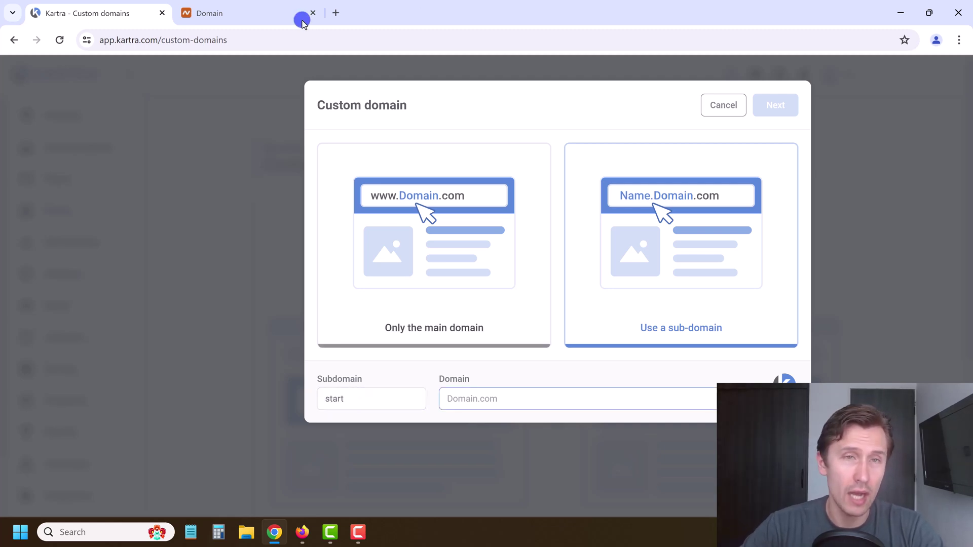
click(219, 11)
drag(385, 214, 233, 214)
key(ctrl+c)
click(91, 12)
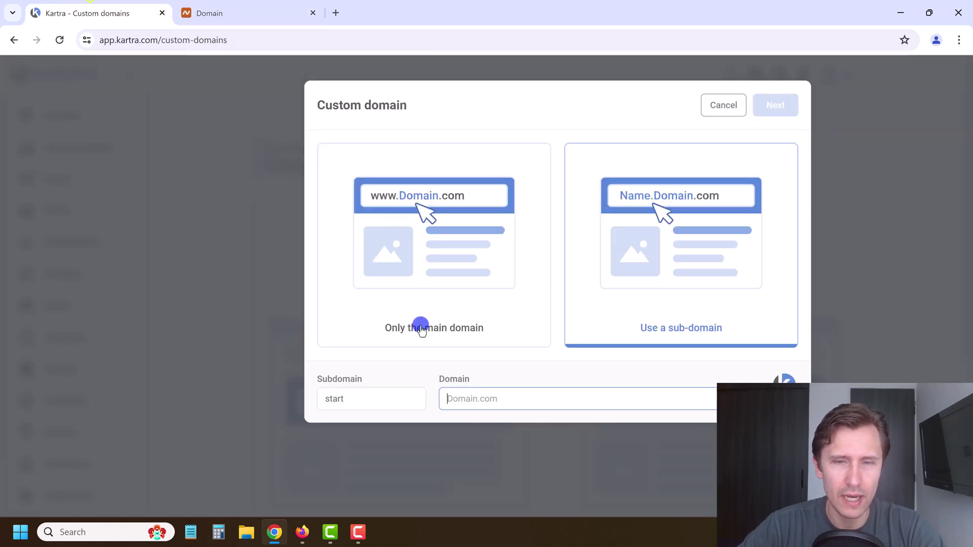
click(473, 398)
key(ctrl+v)
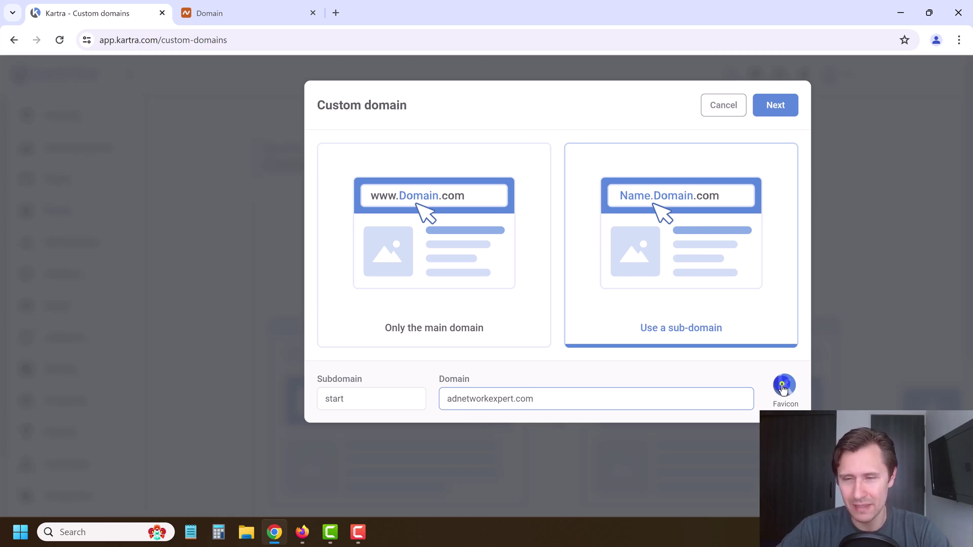
click(783, 386)
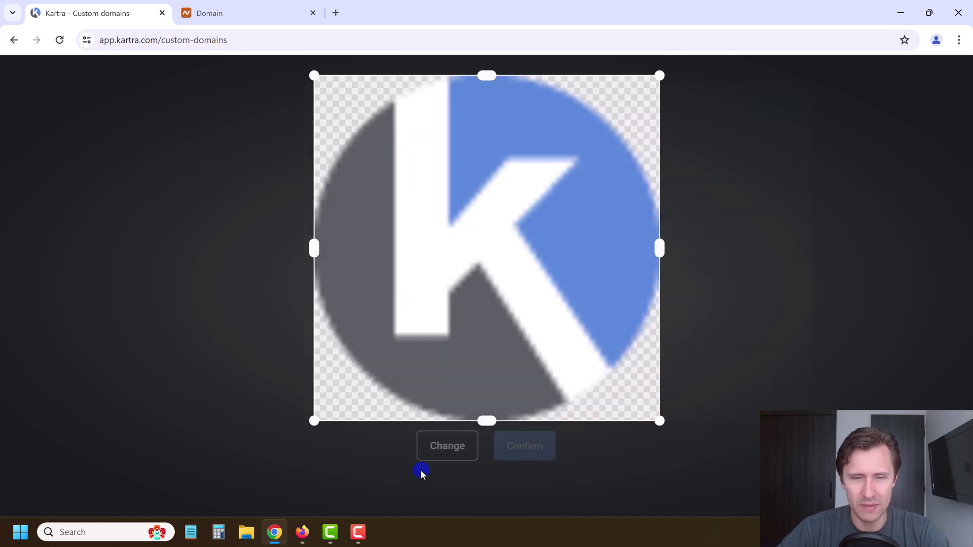
click(440, 454)
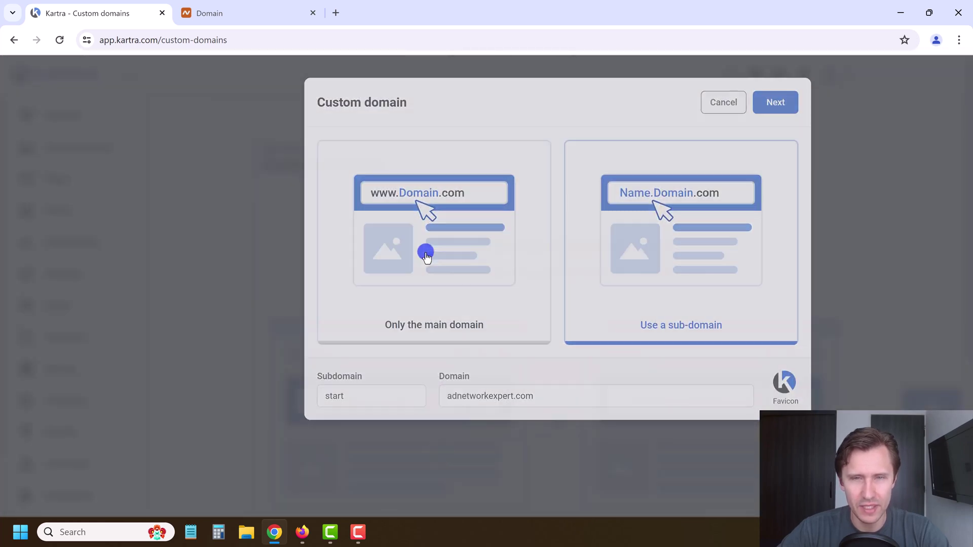
scroll(457, 254, down, 3)
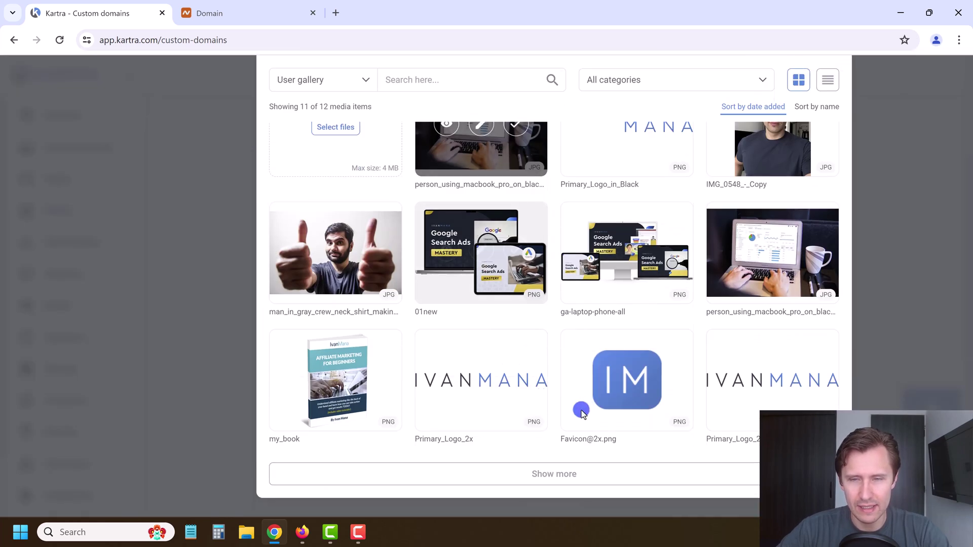
click(667, 383)
scroll(760, 253, up, 3)
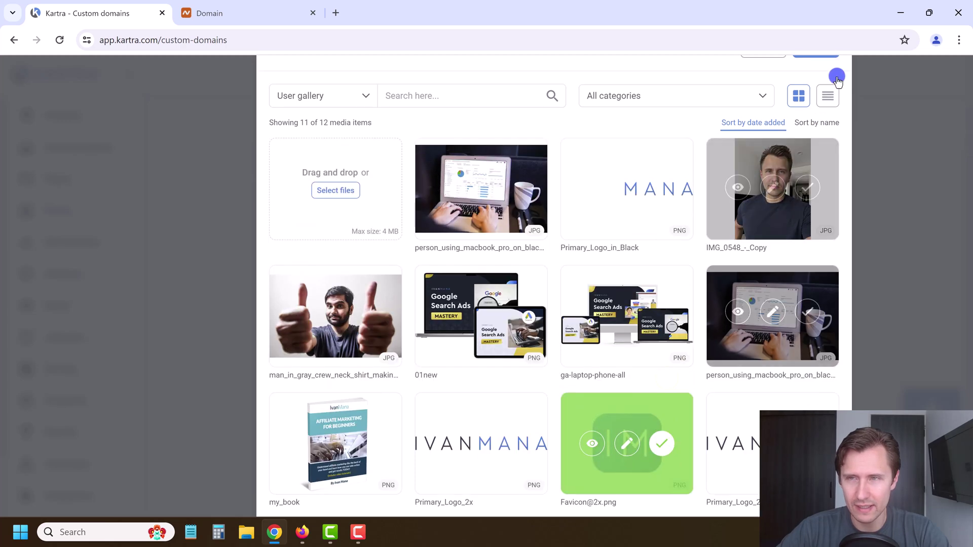
click(806, 100)
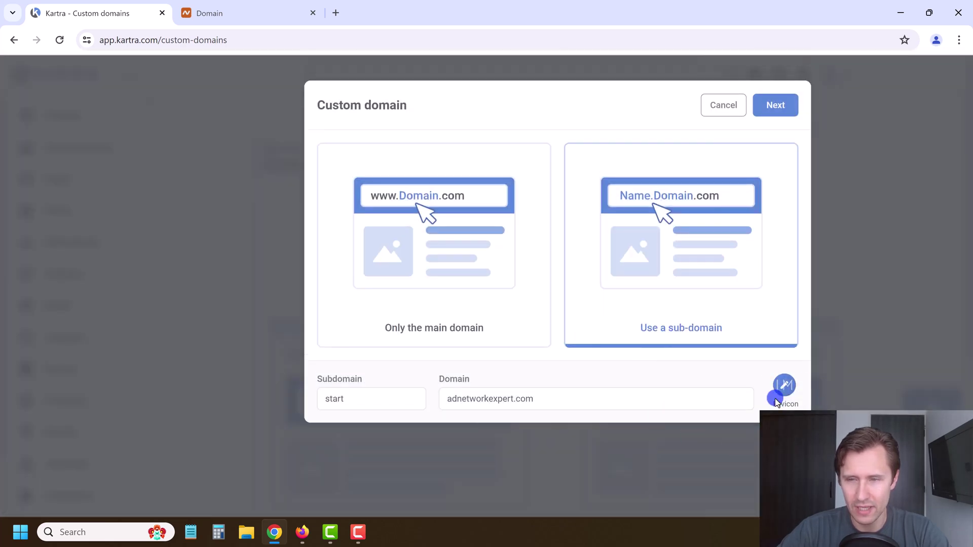
click(776, 396)
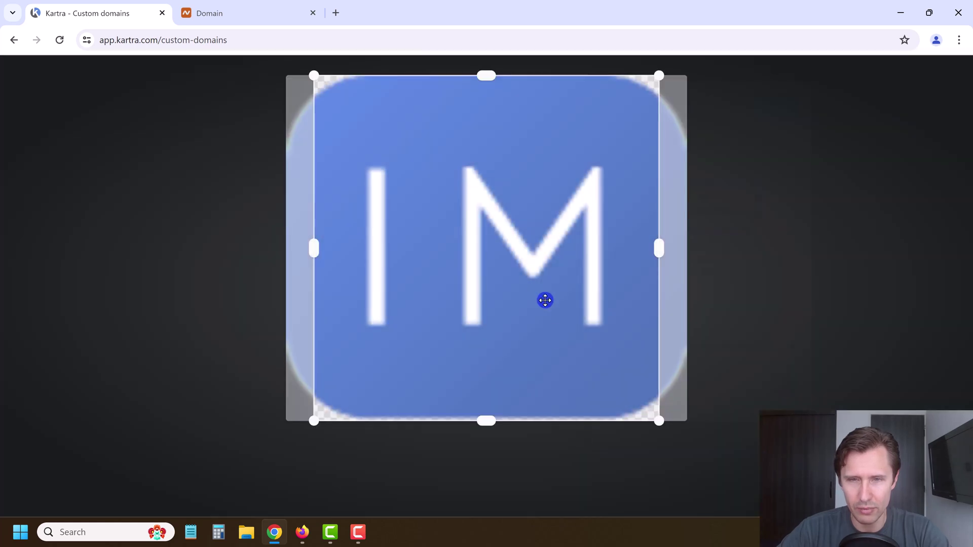
click(516, 458)
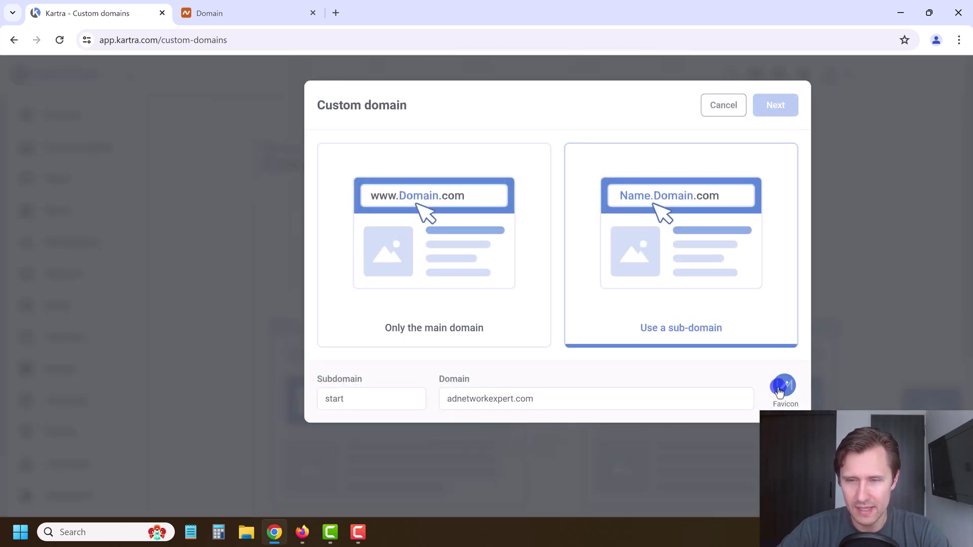
click(542, 407)
Step: Continue to the CNAME linking steps and bring up the Namecheap domain details
click(779, 114)
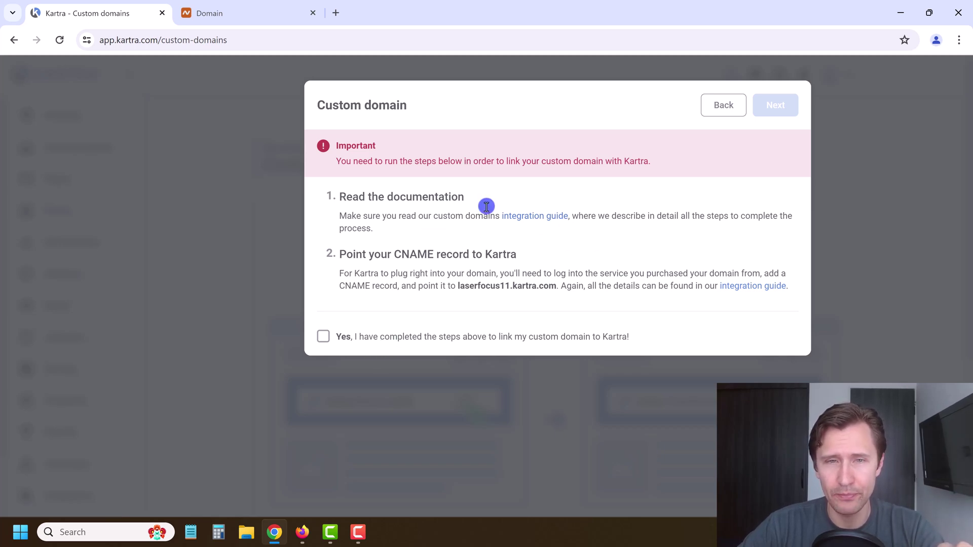
click(282, 23)
scroll(563, 330, down, 1)
Step: In Advanced DNS for adnetworkexpert.com, delete the www parking CNAME record
click(305, 133)
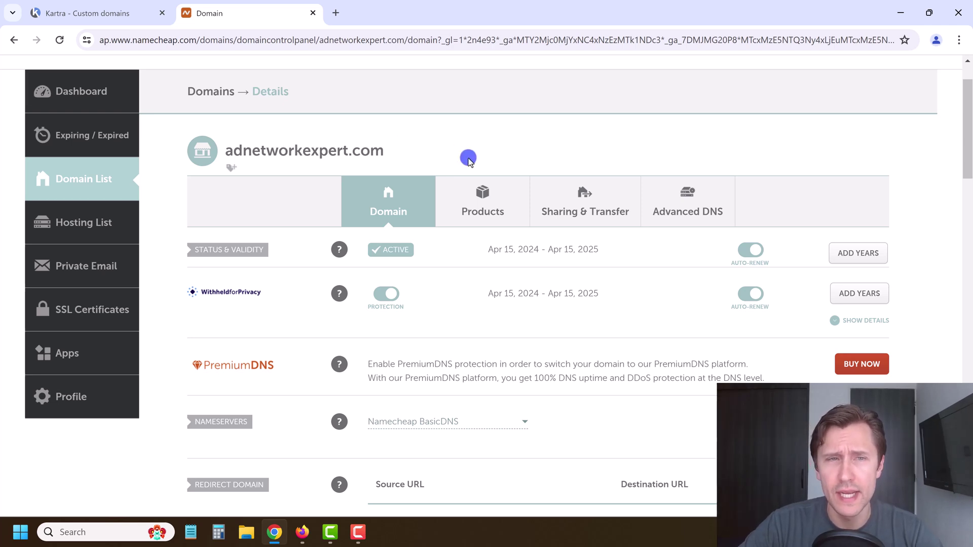
click(699, 197)
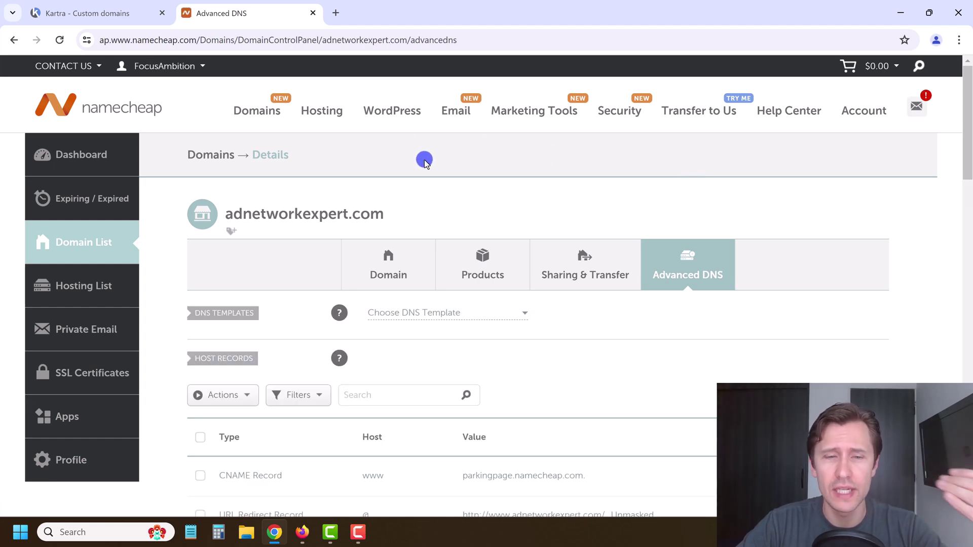
scroll(500, 200, down, 1)
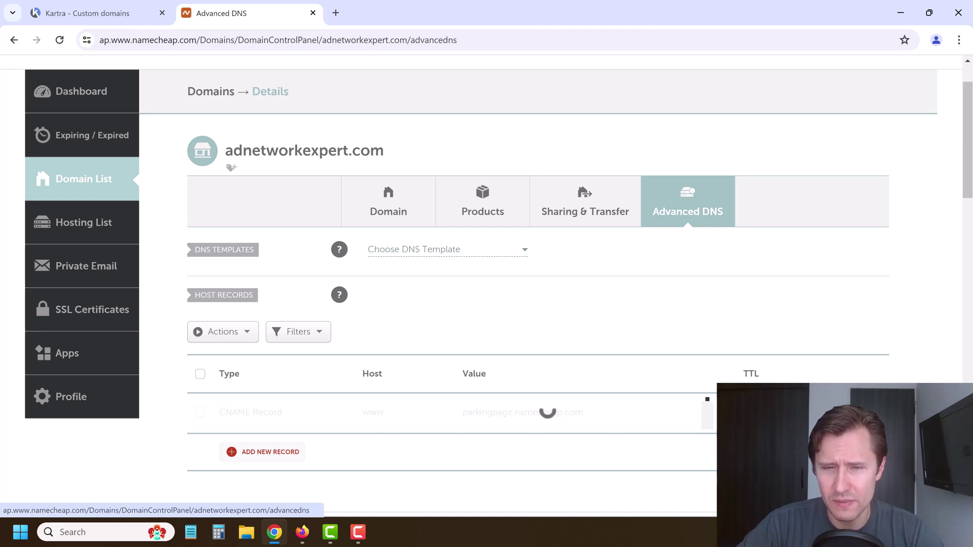
scroll(382, 284, up, 1)
scroll(381, 284, up, 1)
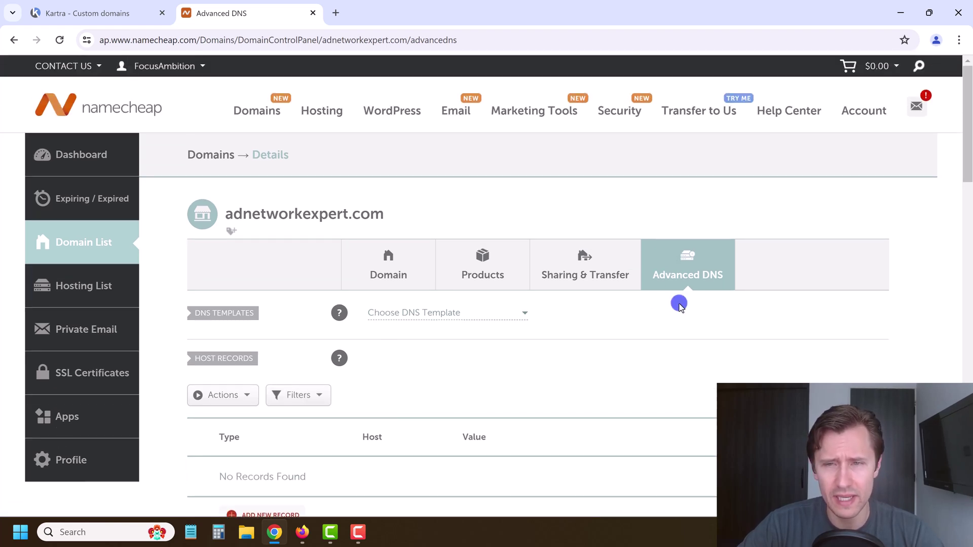
click(274, 225)
Step: Add a new CNAME record with host start
click(101, 13)
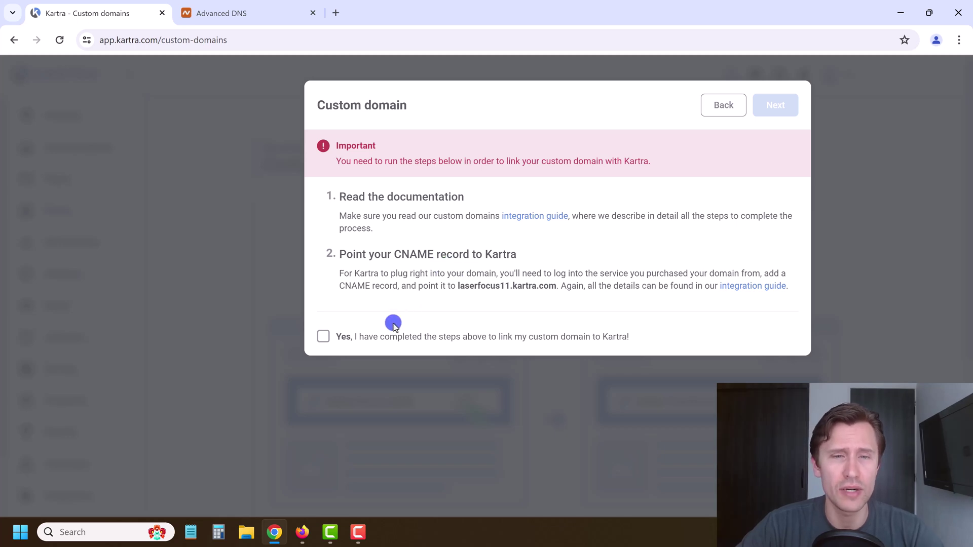
click(233, 14)
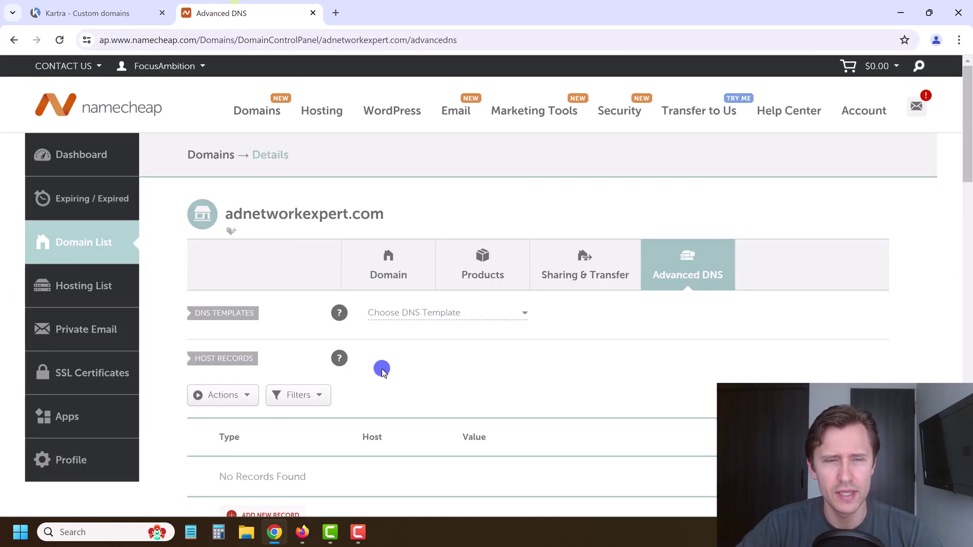
scroll(324, 421, down, 1)
scroll(277, 385, down, 1)
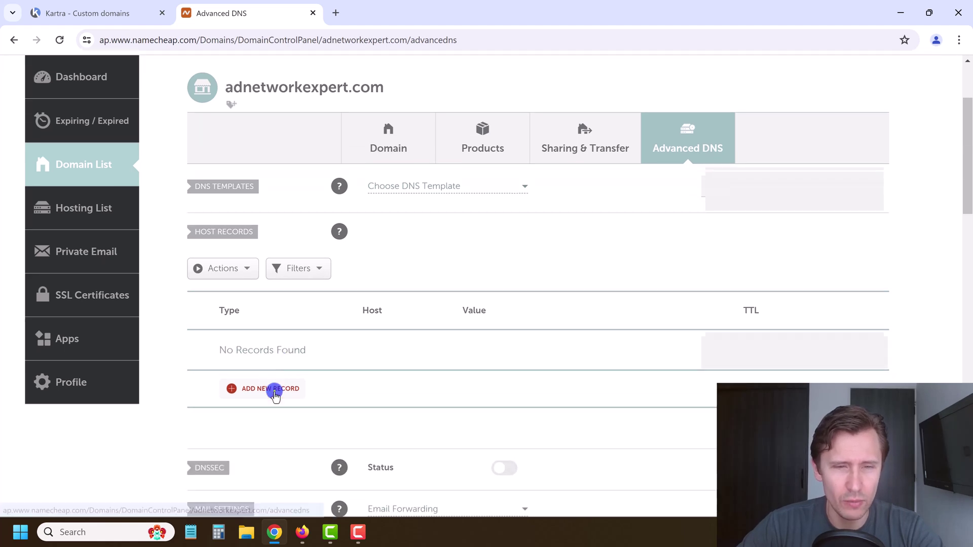
click(272, 391)
scroll(276, 387, down, 2)
scroll(258, 294, down, 2)
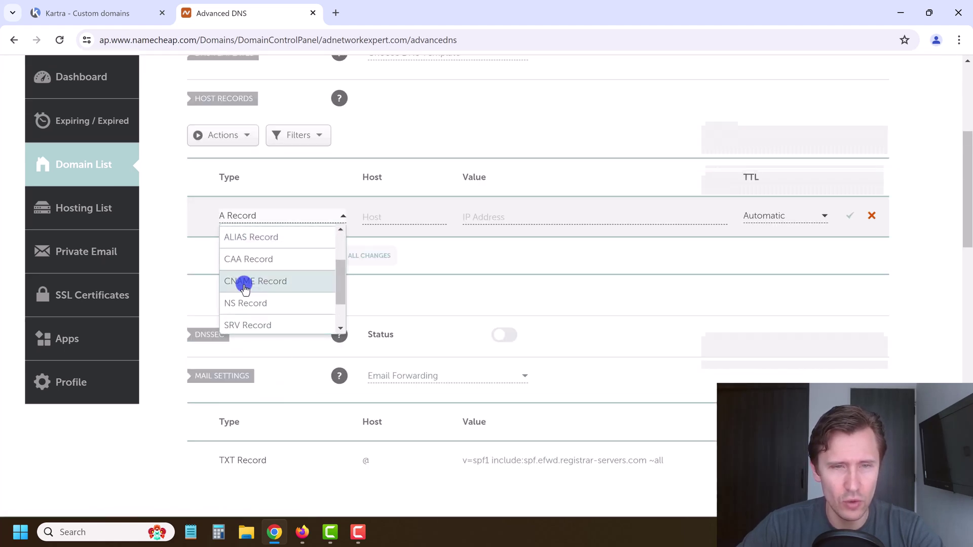
click(243, 281)
click(397, 220)
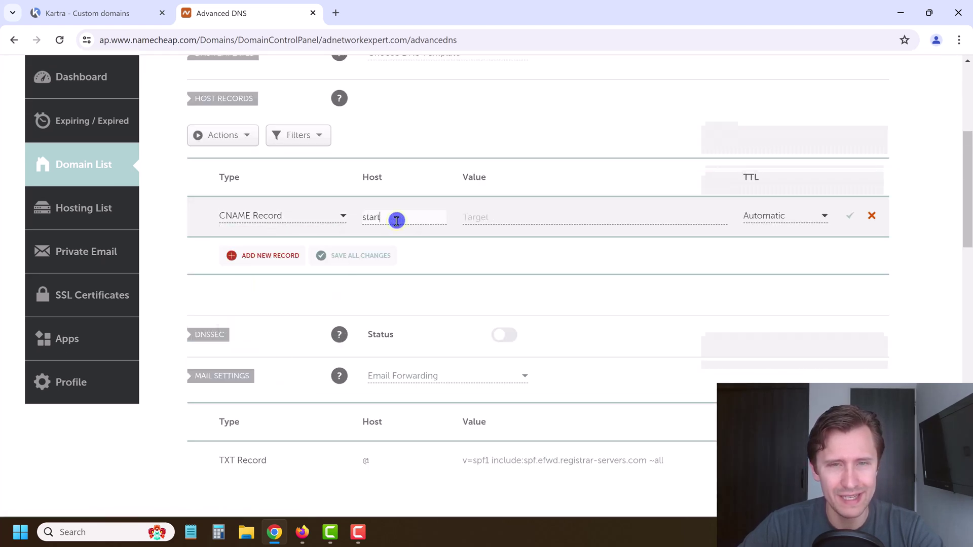
scroll(443, 263, up, 3)
Step: Set the start record's target to laserfocus11.kartra.com, copied from Kartra, and save it
click(86, 13)
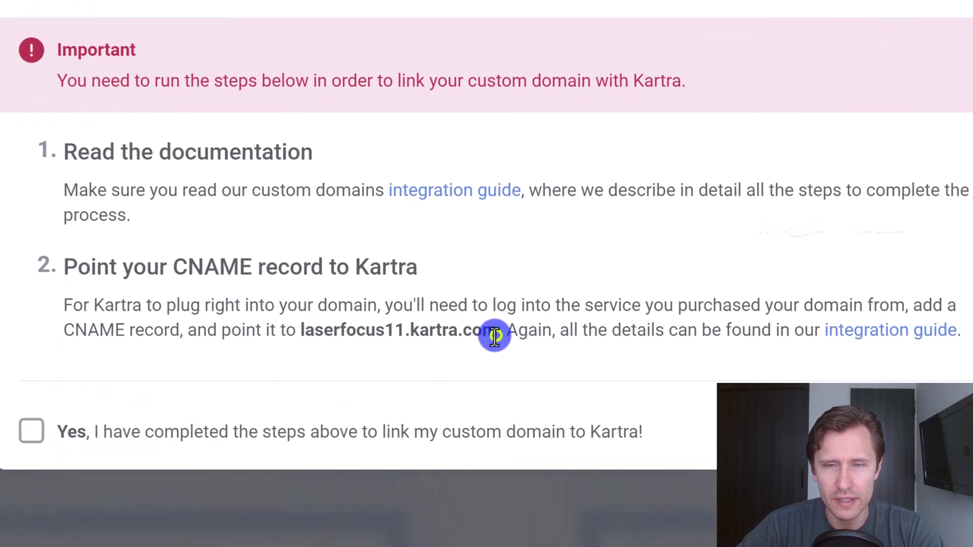
drag(495, 334, 304, 335)
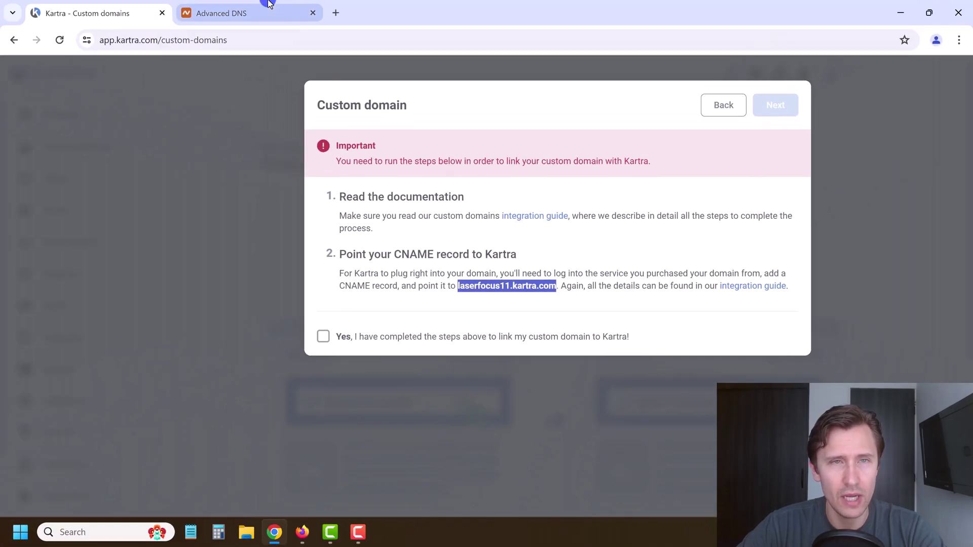
click(267, 11)
click(472, 343)
click(845, 344)
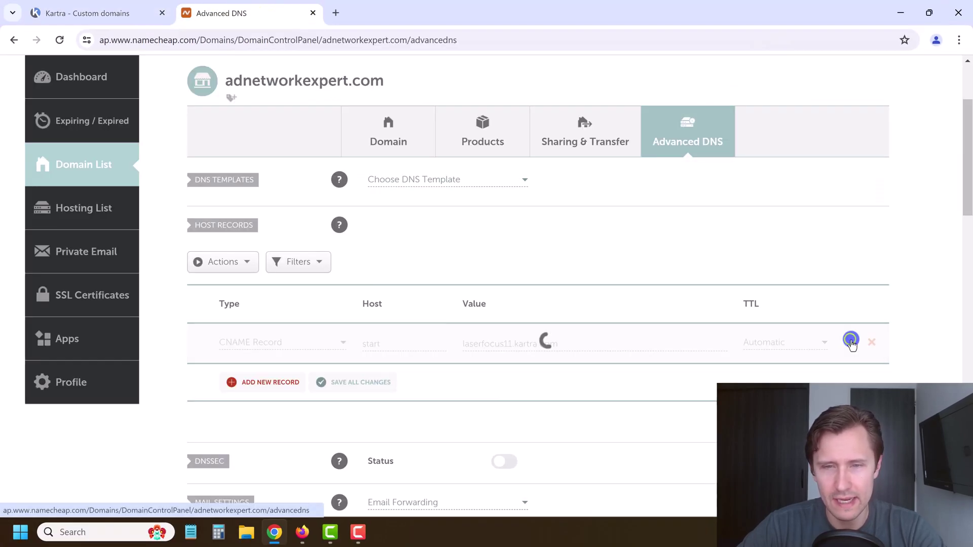
click(132, 14)
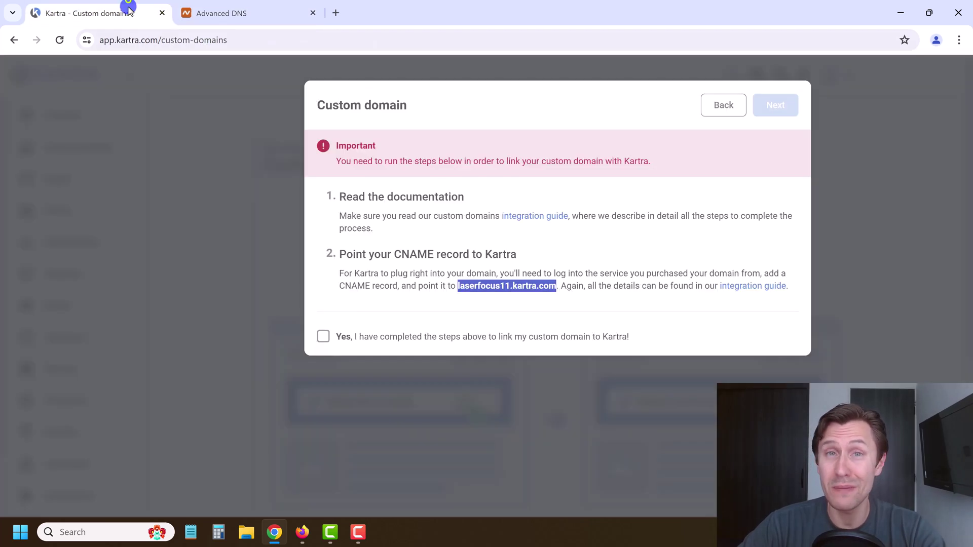
Step: Confirm the CNAME steps and send the index page to Affiliate Marketing Training's Google Ads Course Main Sales Page
click(324, 337)
click(776, 107)
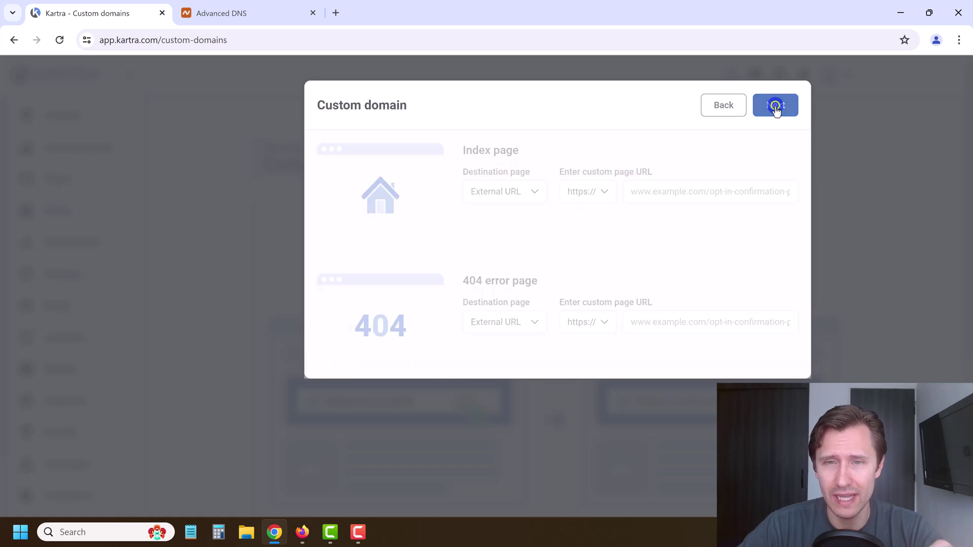
click(504, 191)
click(523, 240)
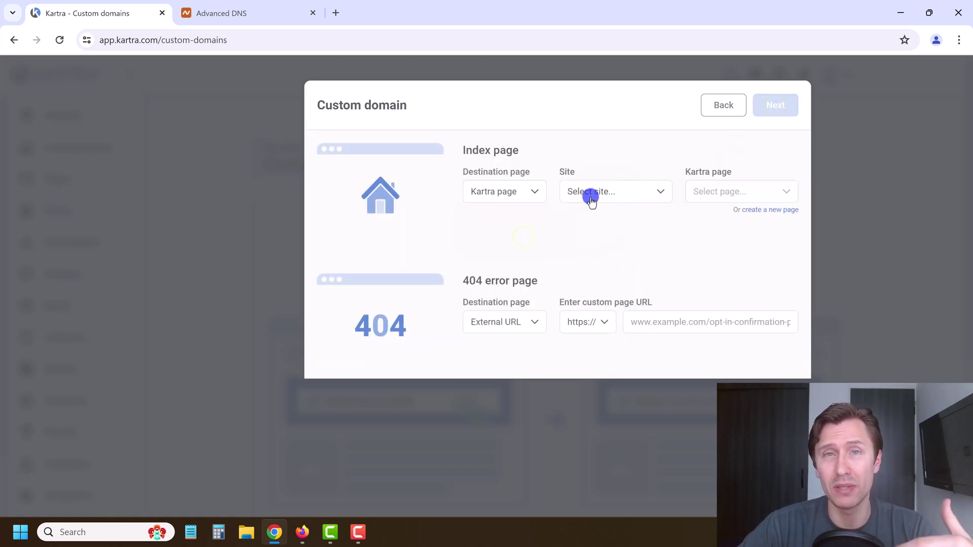
click(244, 7)
click(111, 7)
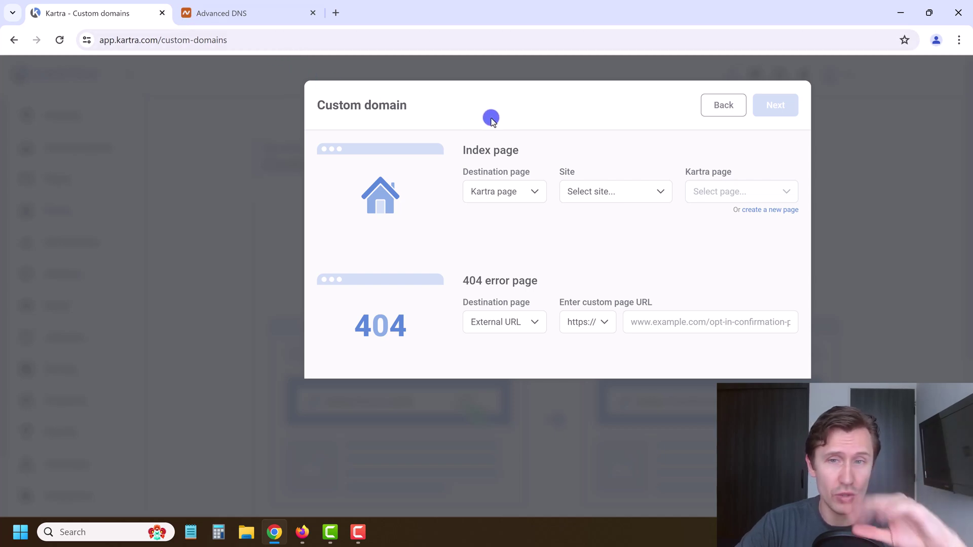
click(623, 188)
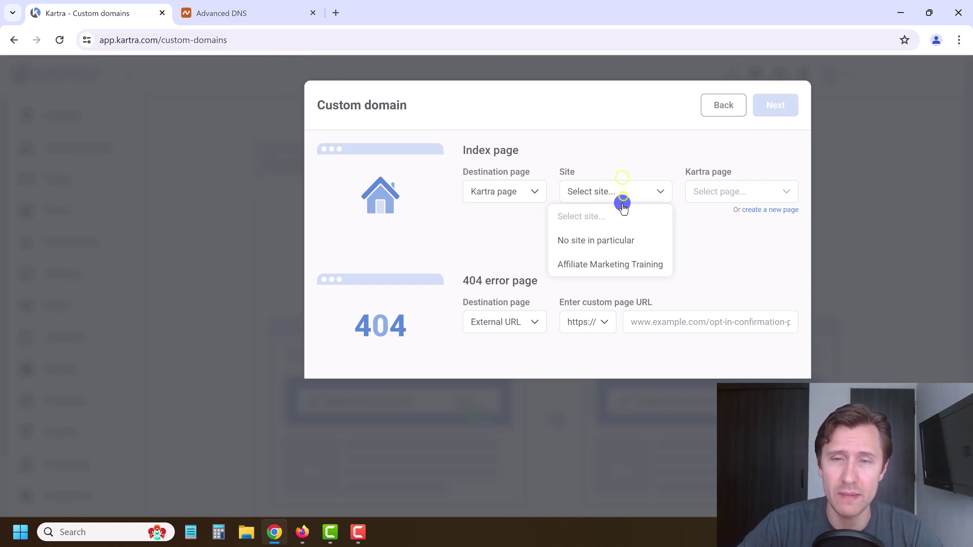
click(586, 263)
click(726, 193)
scroll(716, 280, down, 1)
click(691, 315)
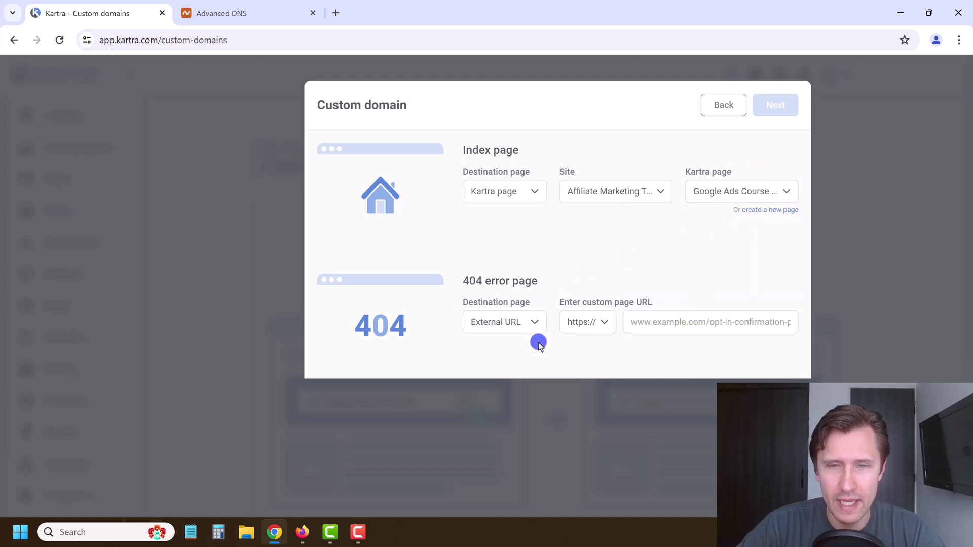
Step: Send the 404 page to the same Google Ads Course Main Sales Page and start integration
click(501, 328)
click(517, 350)
click(509, 318)
click(495, 371)
click(591, 320)
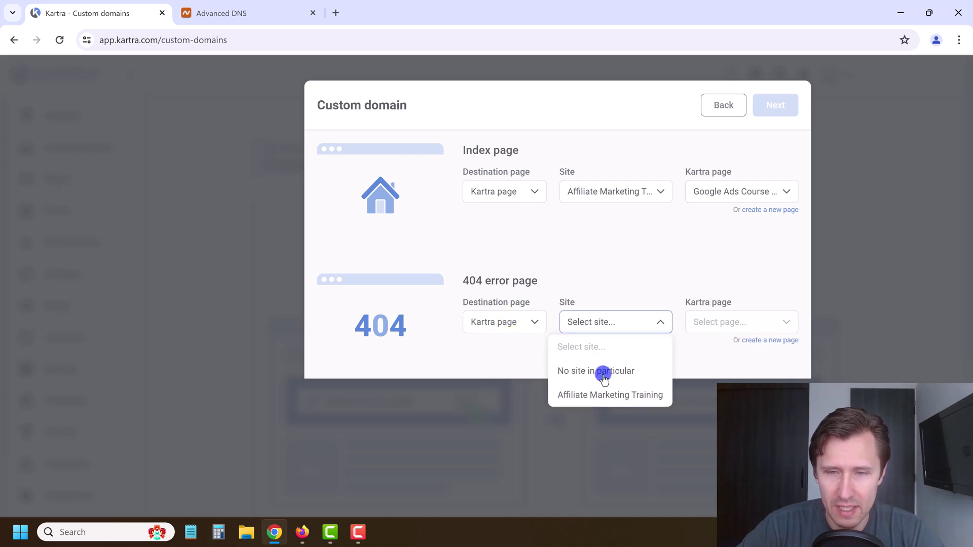
click(573, 395)
click(716, 322)
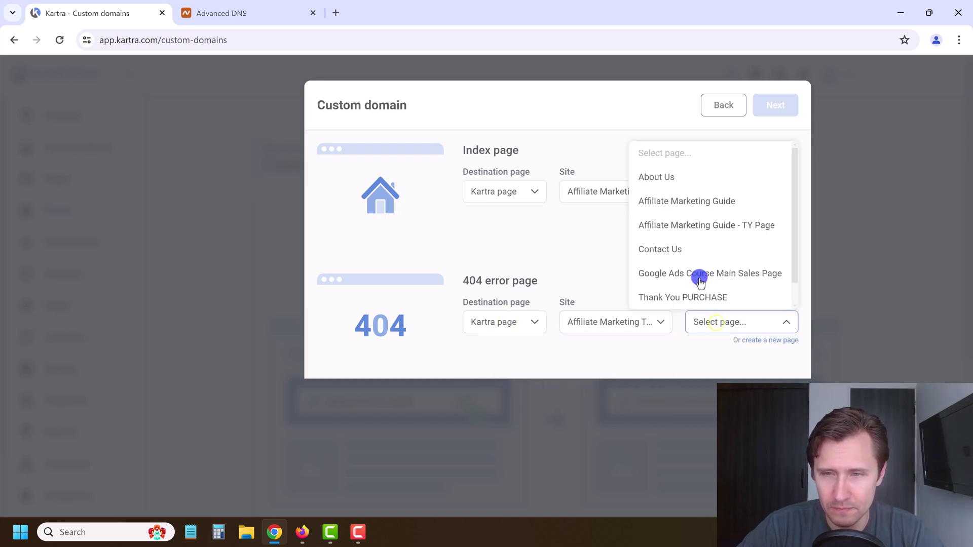
click(699, 276)
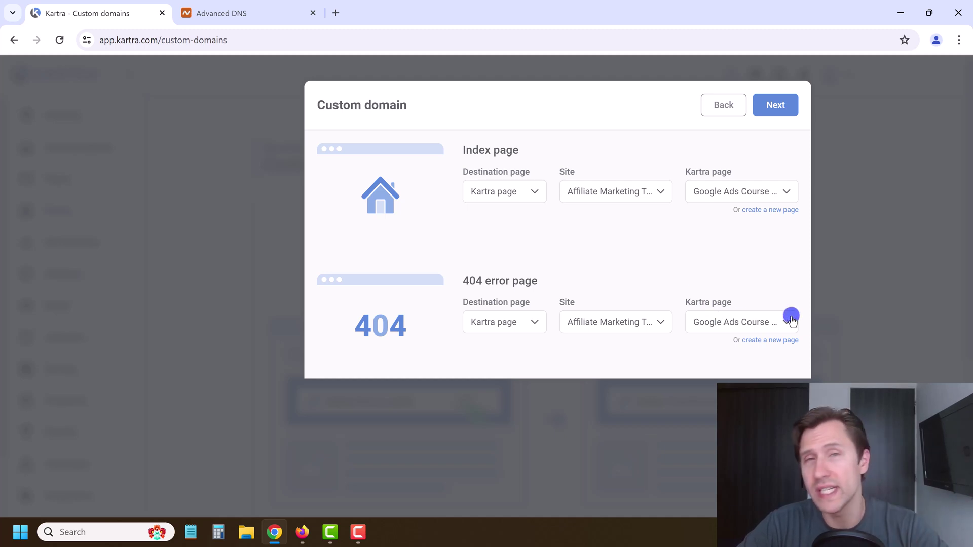
click(777, 117)
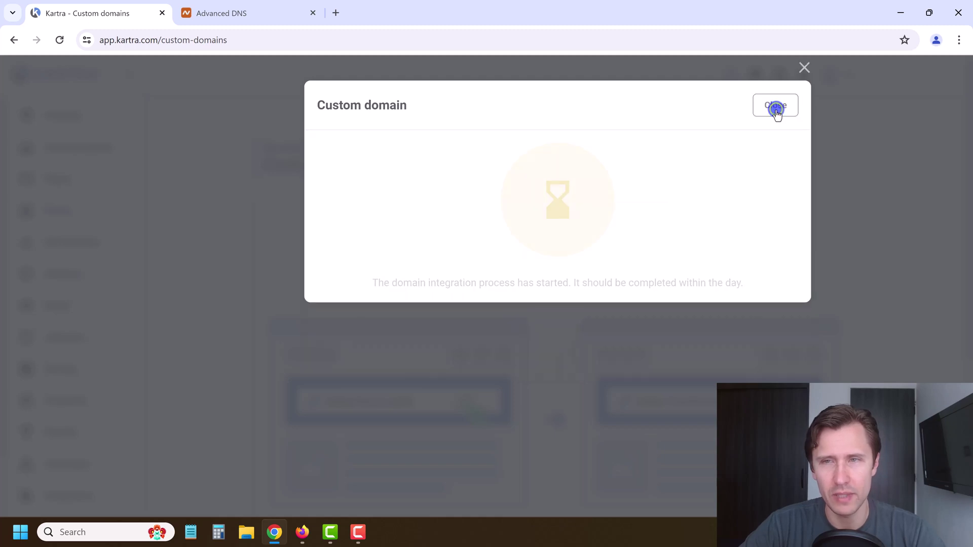
click(774, 109)
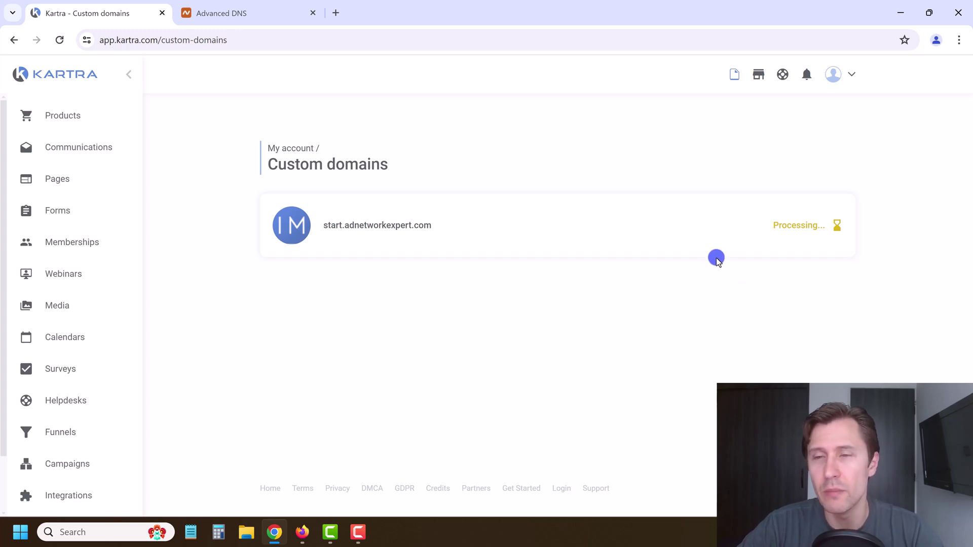
mouse_move(427, 257)
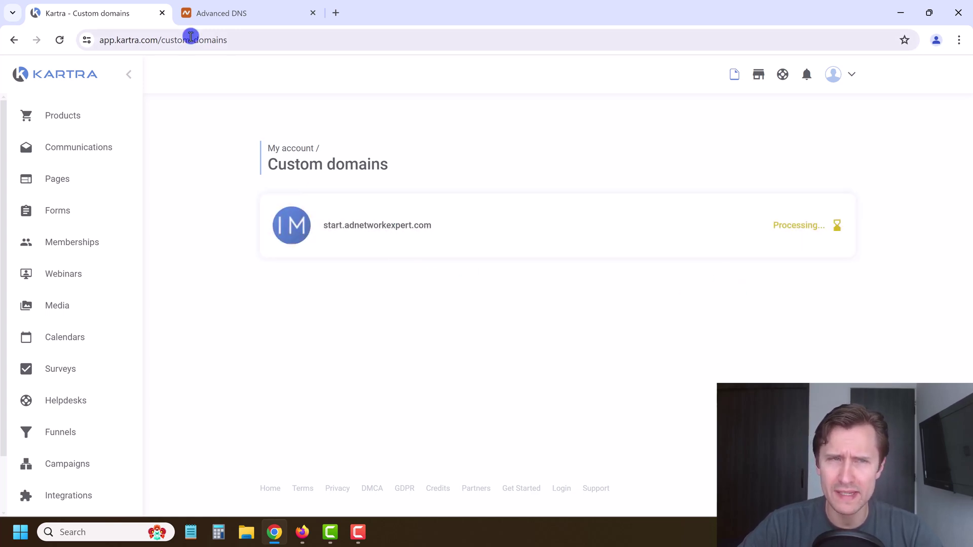
click(207, 13)
click(51, 7)
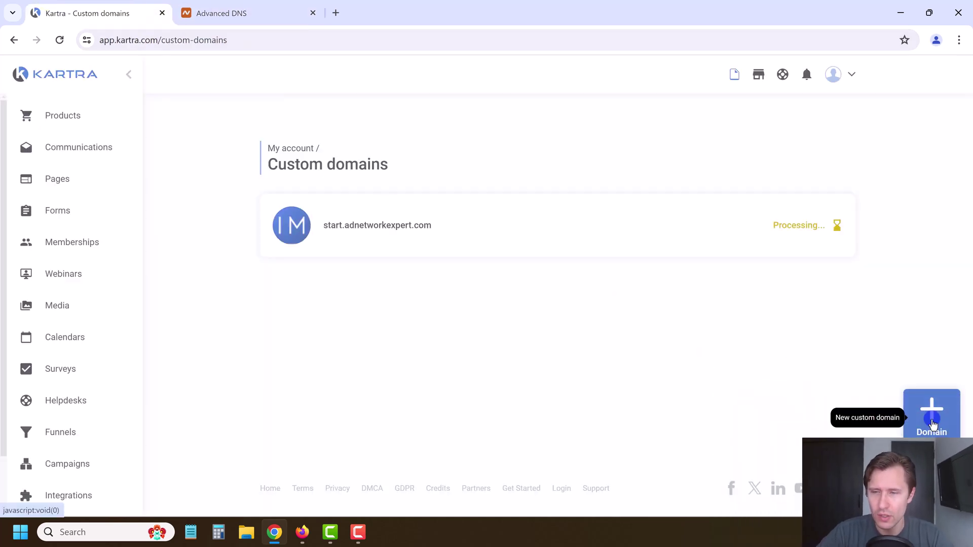
click(933, 420)
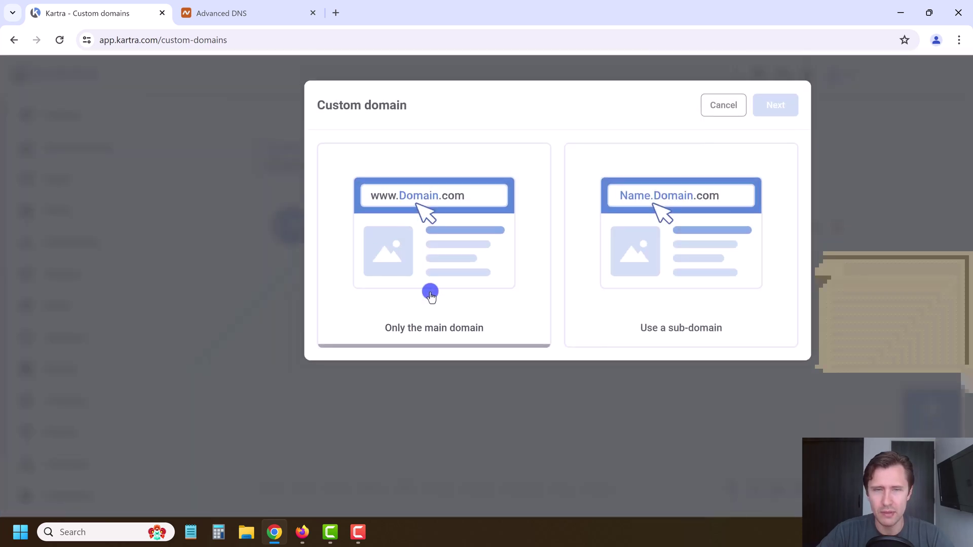
click(456, 259)
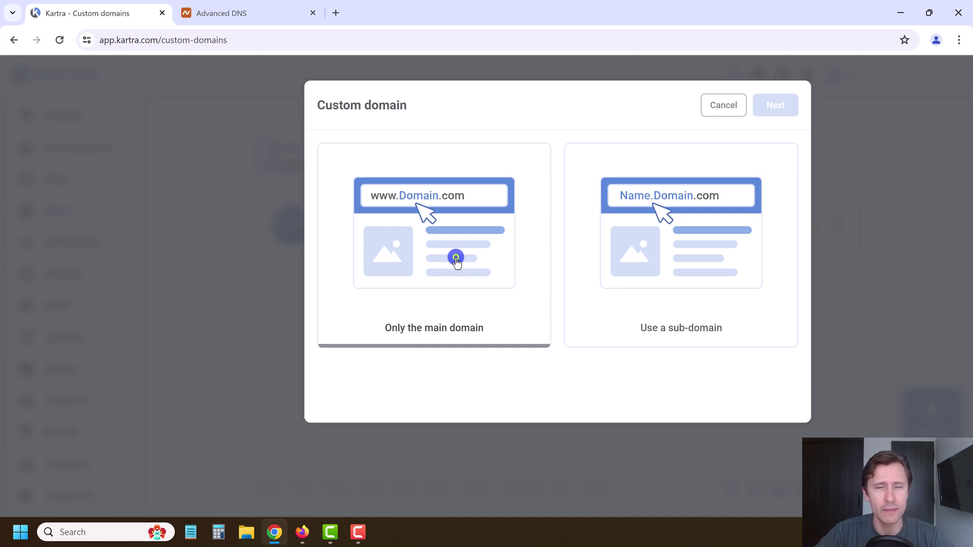
click(225, 10)
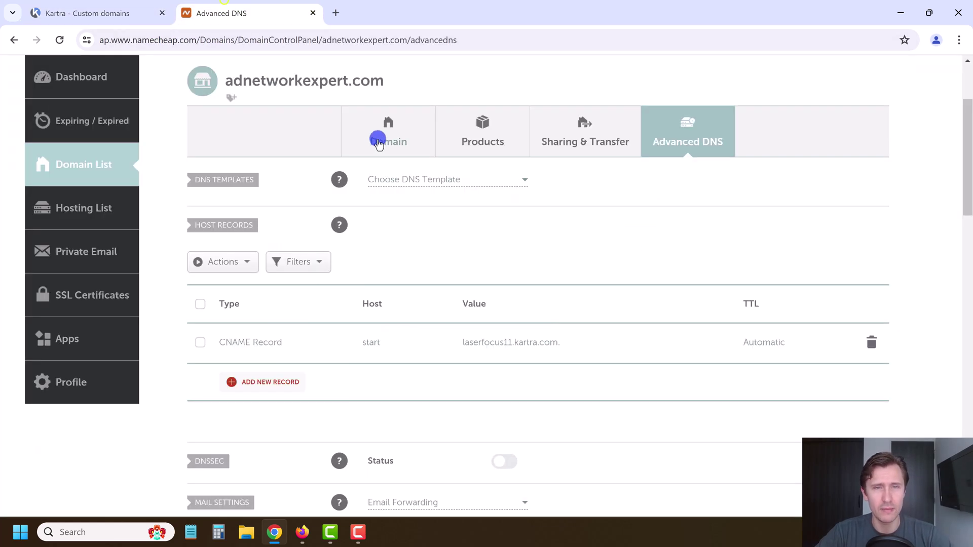
drag(385, 82, 225, 82)
key(ctrl+c)
click(124, 17)
click(413, 394)
text(www.)
key(ctrl+v)
click(788, 388)
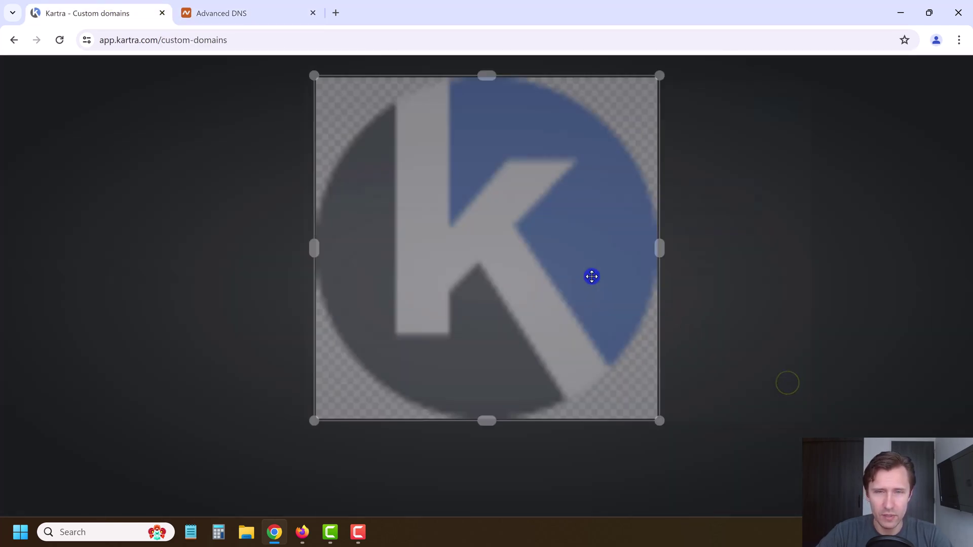
click(443, 453)
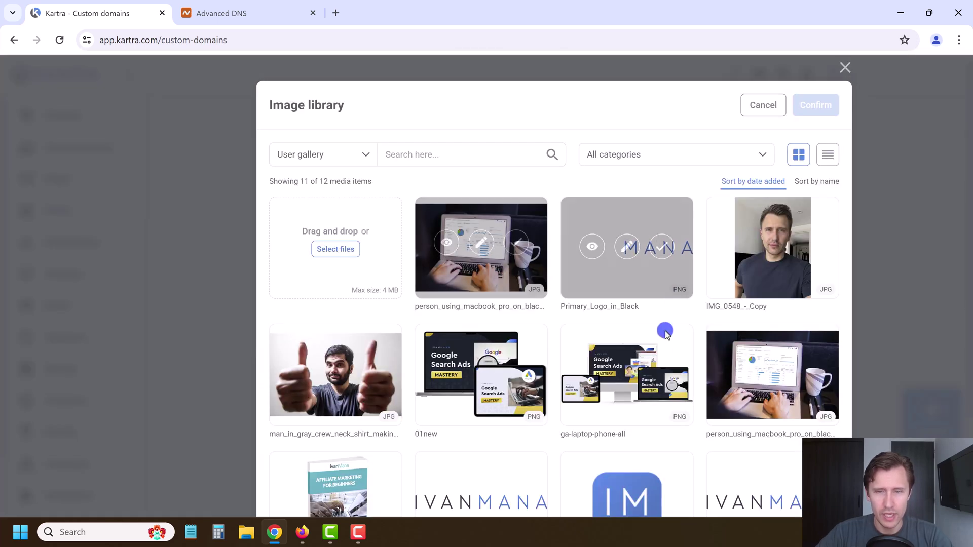
scroll(654, 355, down, 3)
click(663, 382)
scroll(665, 387, up, 5)
click(813, 110)
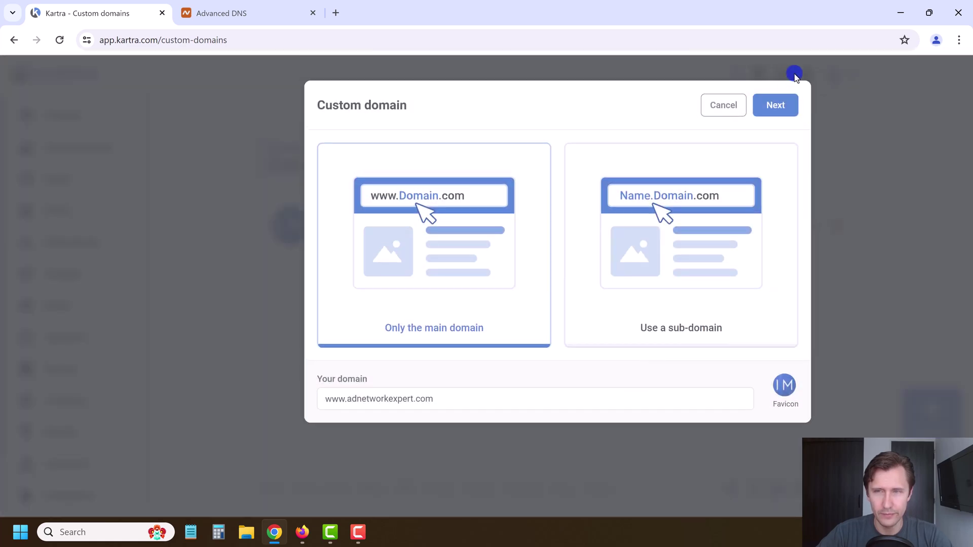
click(786, 108)
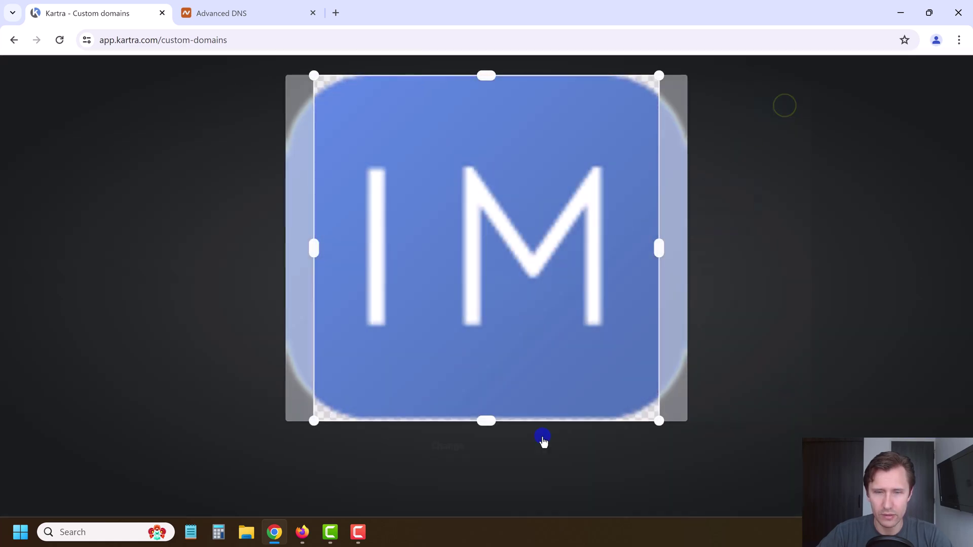
click(525, 447)
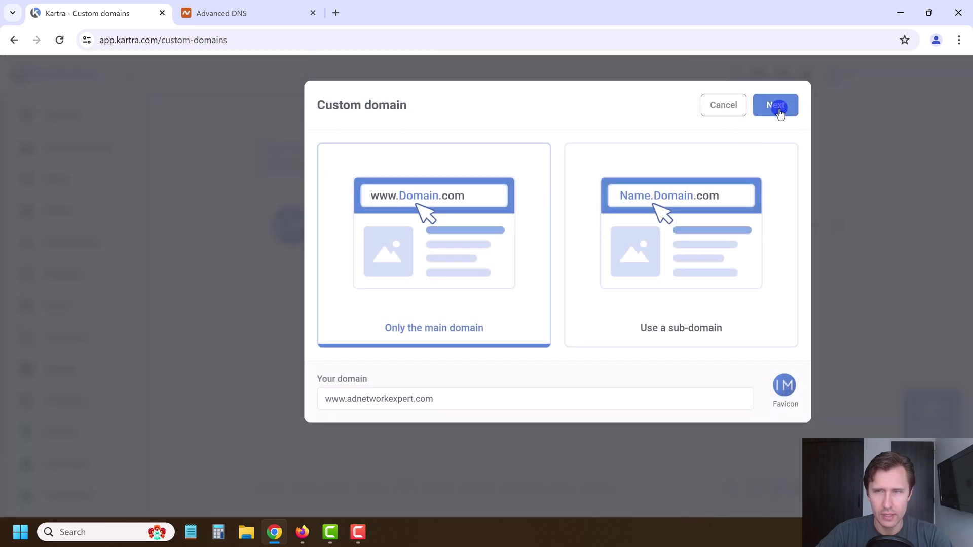
click(776, 108)
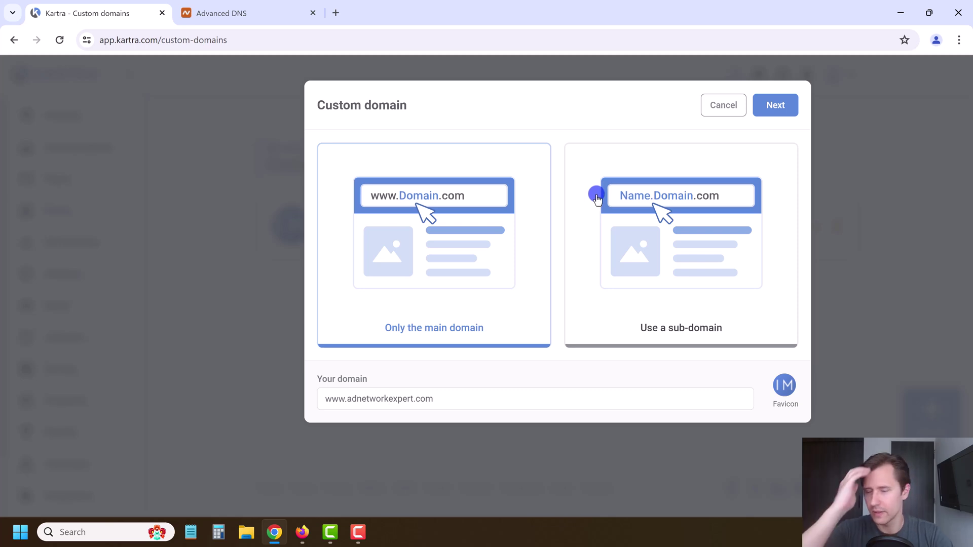
click(765, 110)
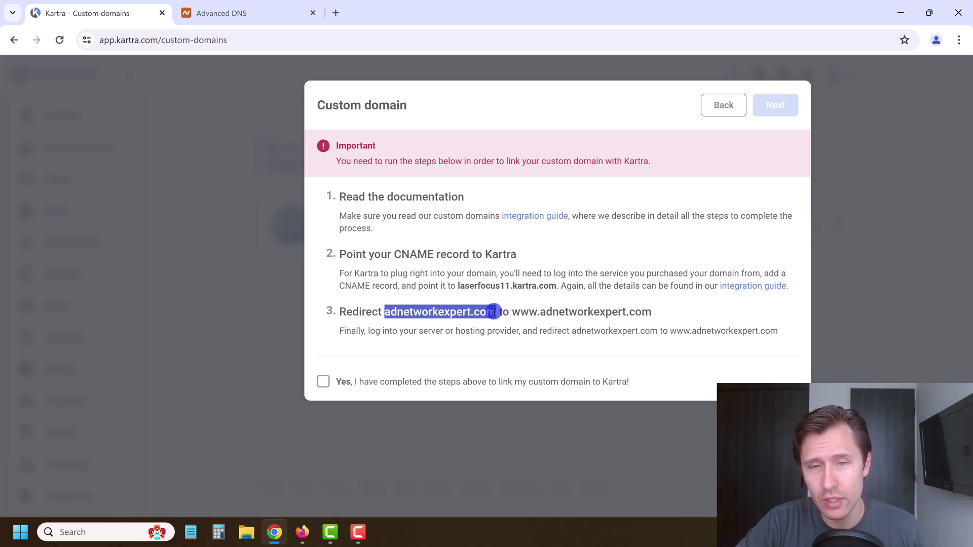
Step: Read Kartra's domain-linking steps, highlighting the www domain address in step 3
drag(512, 311, 649, 313)
click(636, 312)
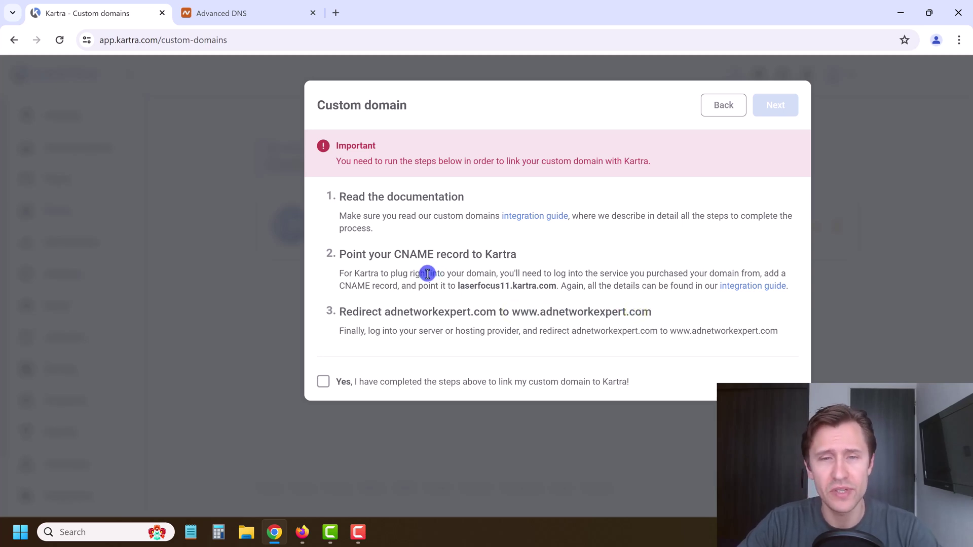
drag(426, 274, 497, 275)
click(264, 5)
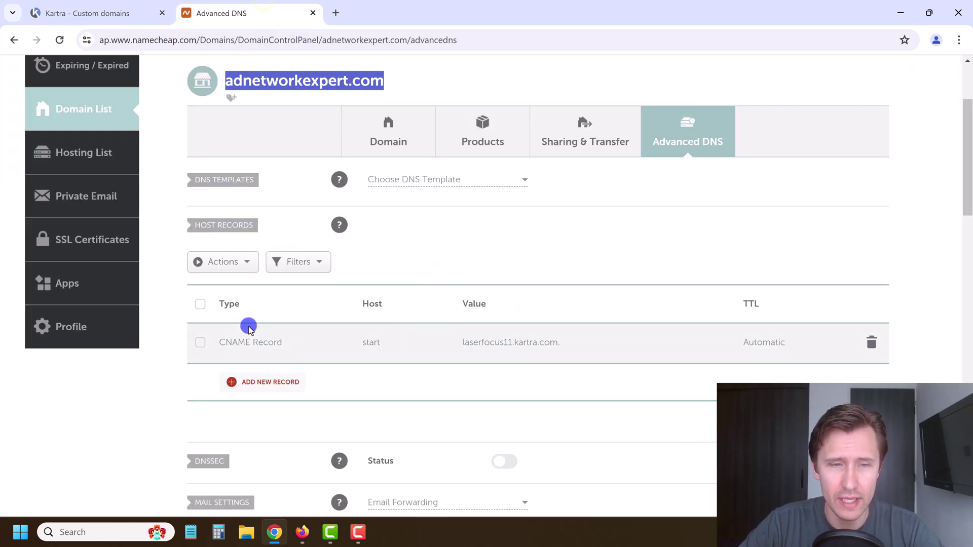
click(264, 382)
scroll(263, 380, down, 2)
scroll(263, 294, down, 3)
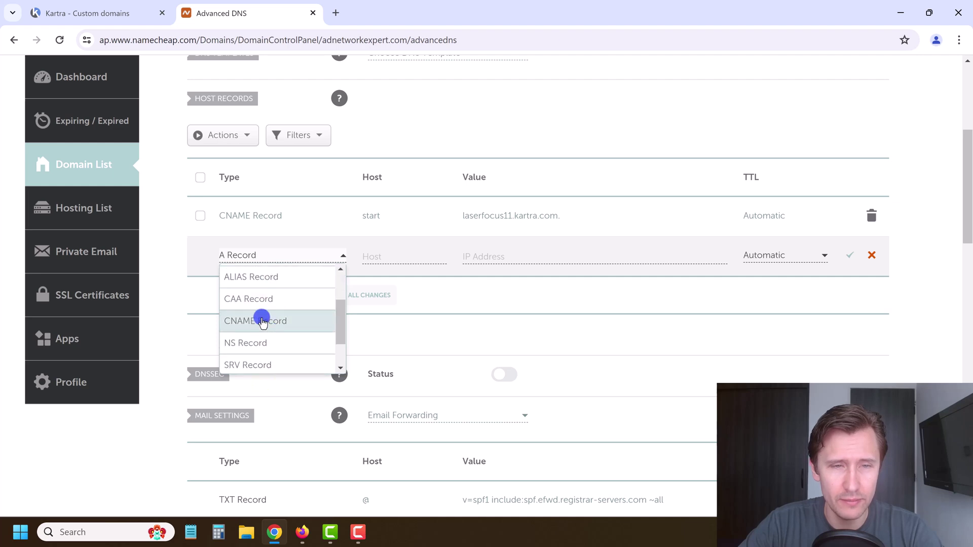
click(261, 324)
click(387, 255)
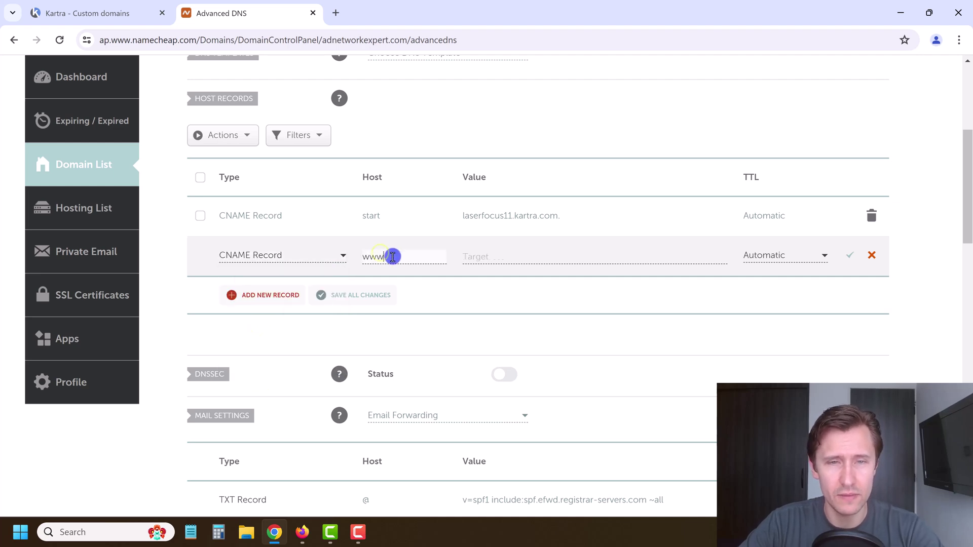
Step: Paste laserfocus11.kartra.com from Kartra as the www record's value and save it
click(88, 6)
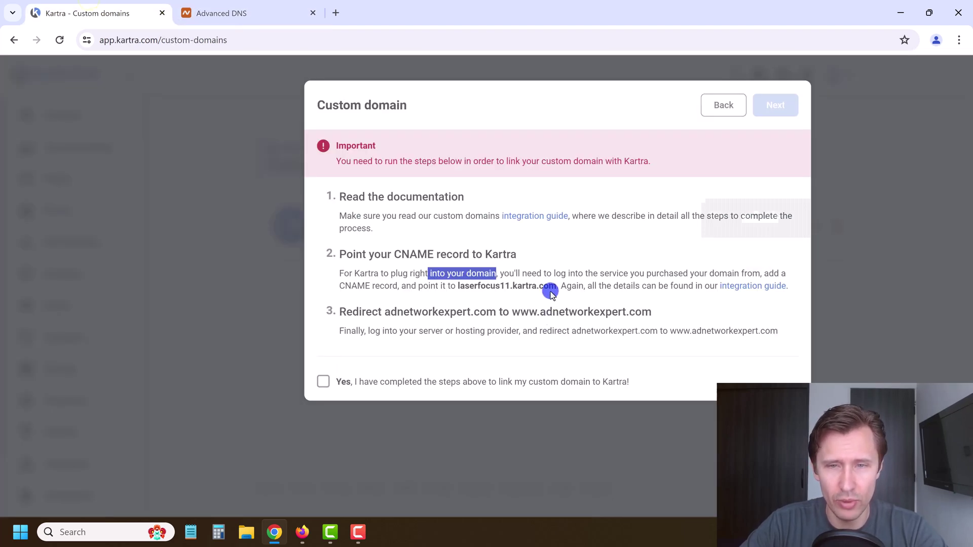
drag(556, 286, 459, 288)
key(ctrl+c)
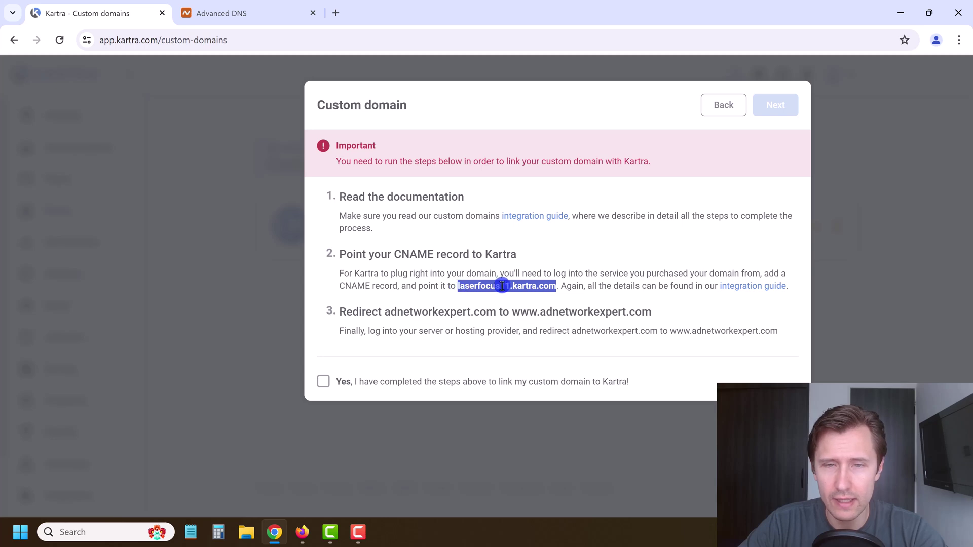
click(249, 14)
click(490, 256)
key(ctrl+v)
click(852, 256)
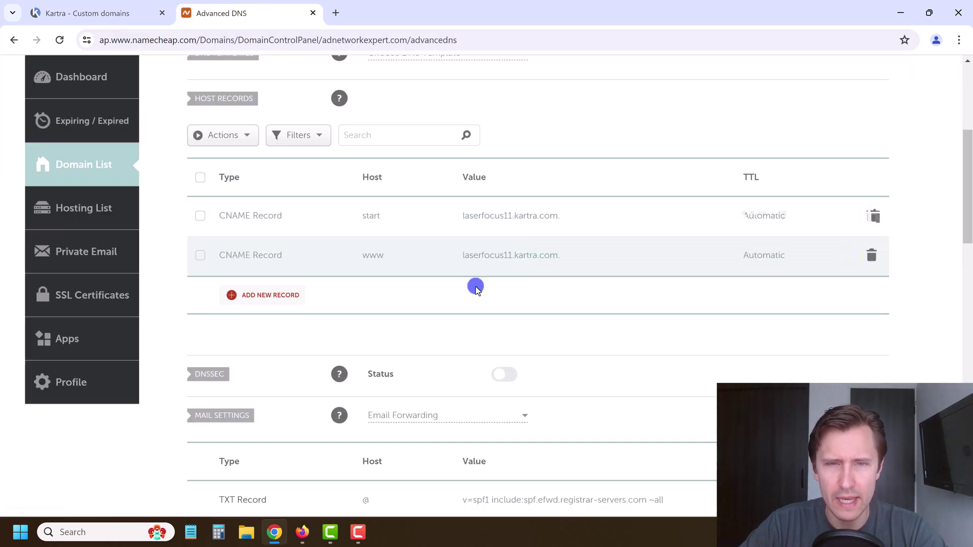
scroll(348, 236, up, 2)
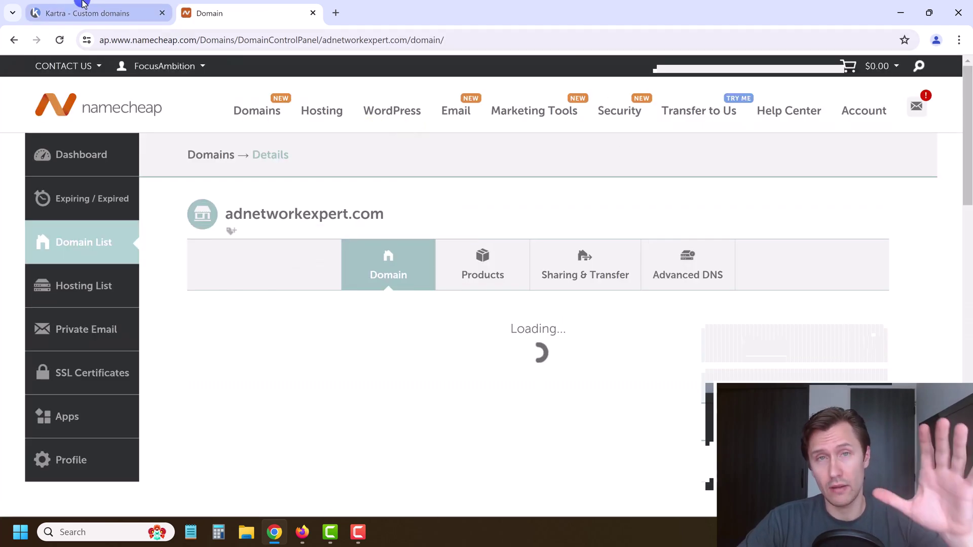
click(88, 14)
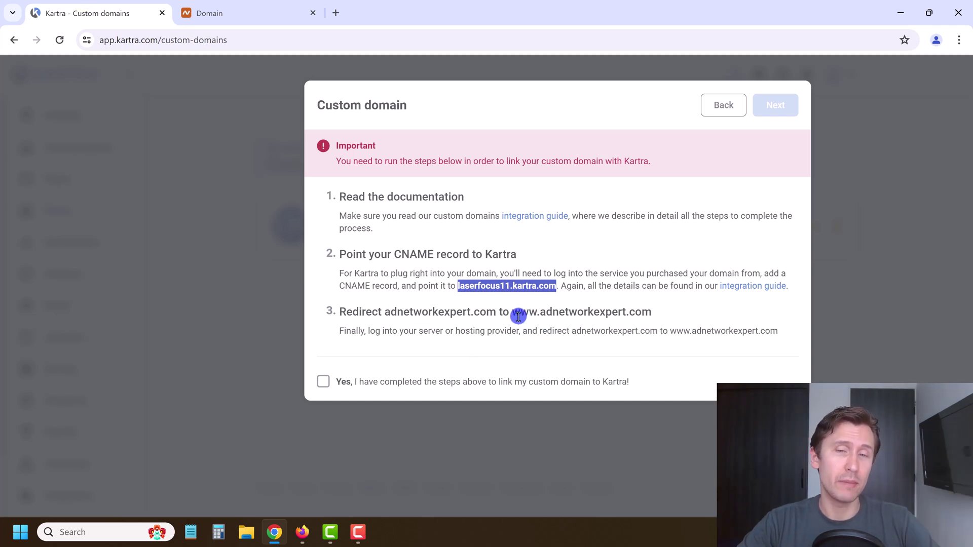
drag(516, 315, 637, 317)
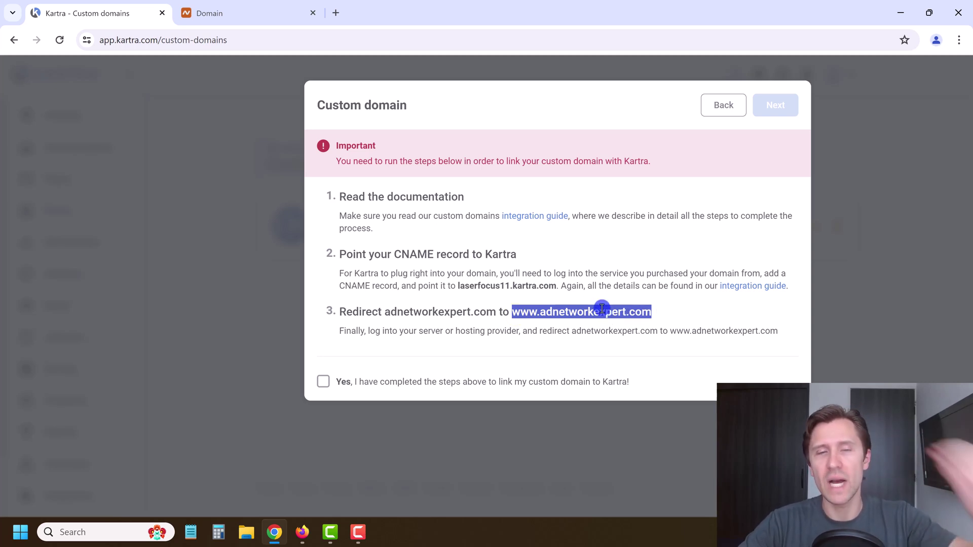
drag(382, 313, 485, 311)
click(485, 311)
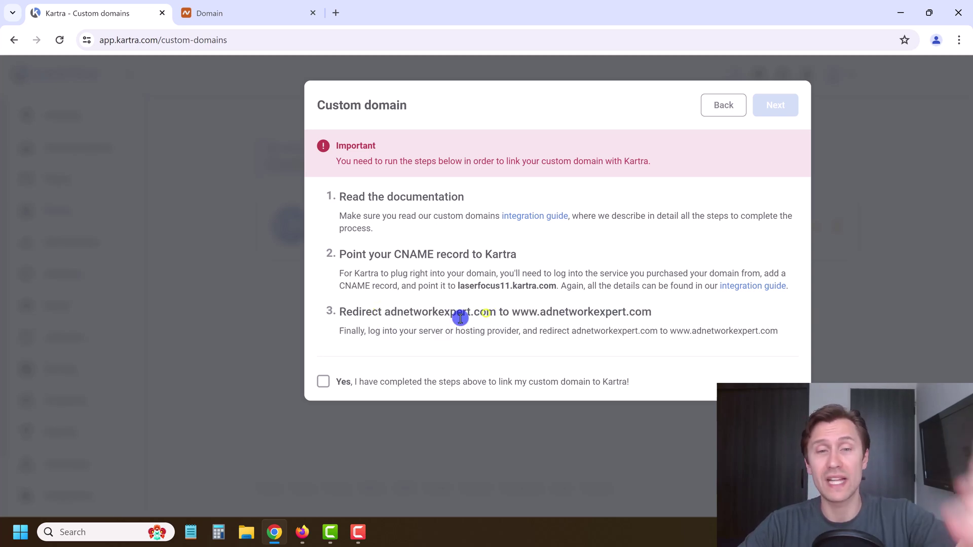
Step: Add a Namecheap domain redirect with source adnetworkexpert.com, copied from Kartra
click(249, 8)
scroll(330, 398, down, 3)
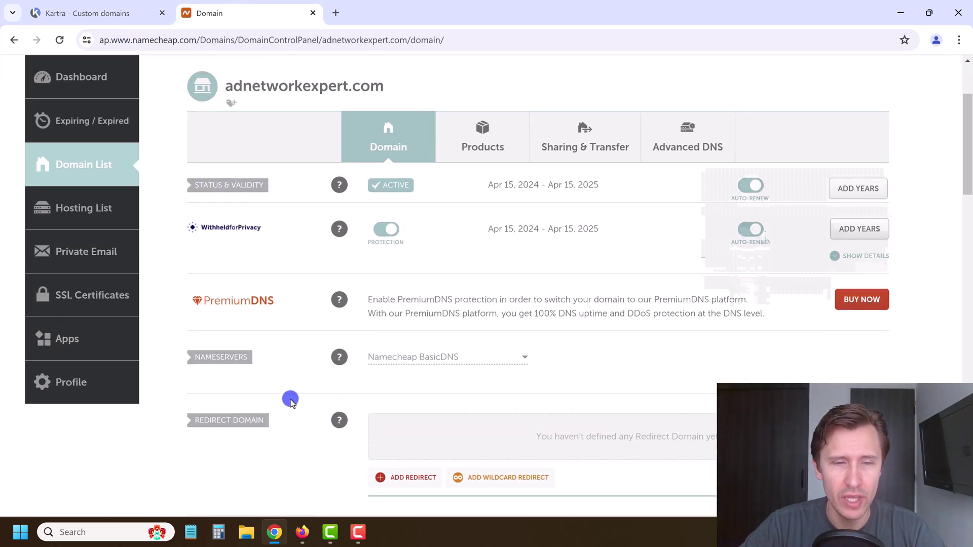
scroll(291, 401, down, 1)
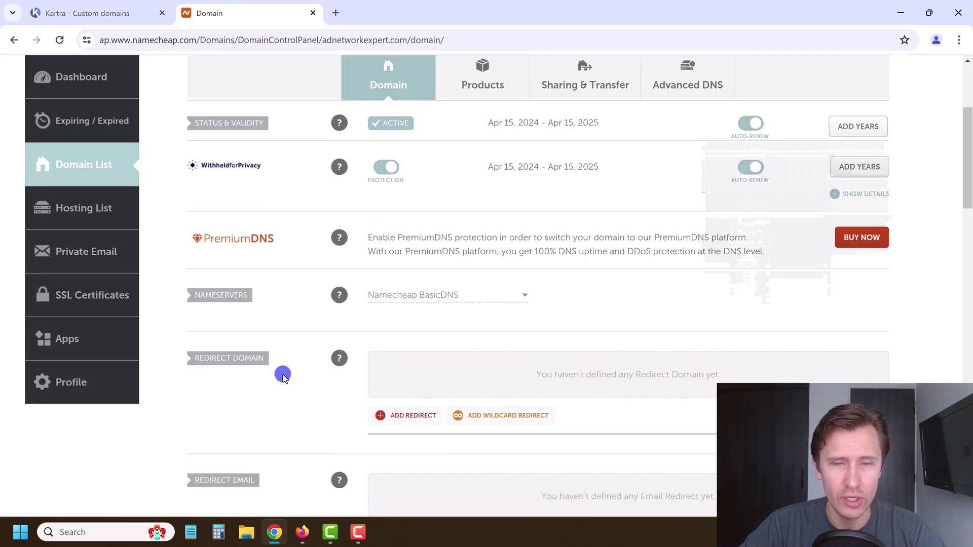
click(412, 415)
click(171, 20)
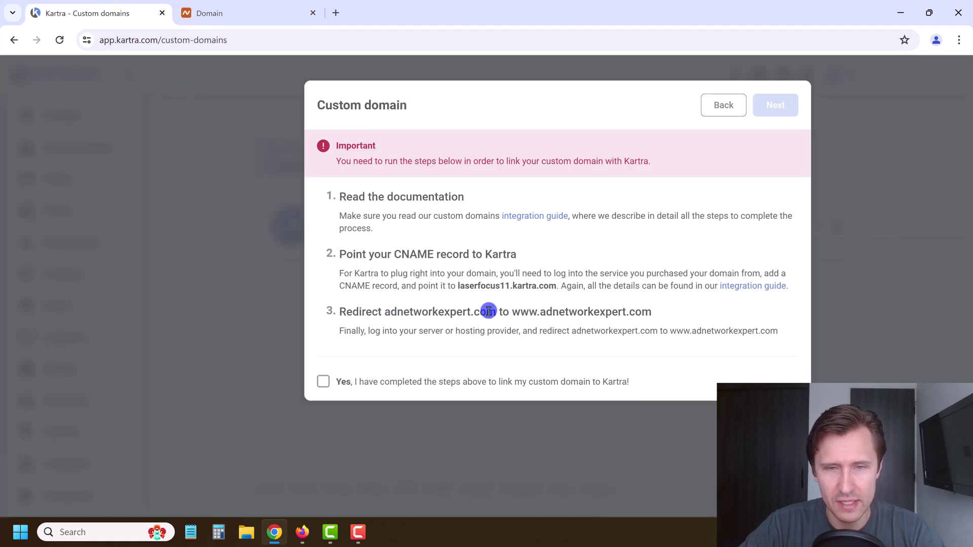
drag(496, 311, 388, 313)
key(ctrl+c)
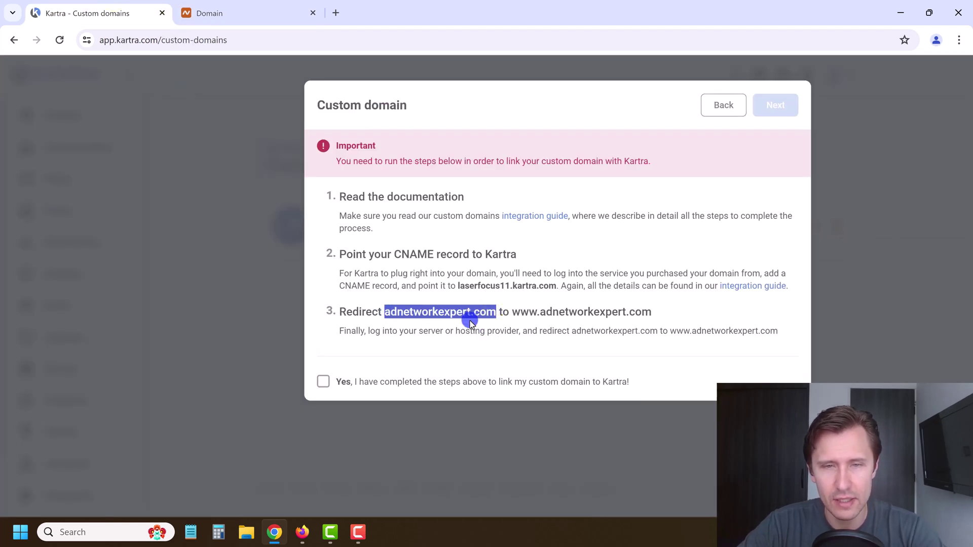
click(213, 13)
click(419, 398)
key(ctrl+v)
click(71, 10)
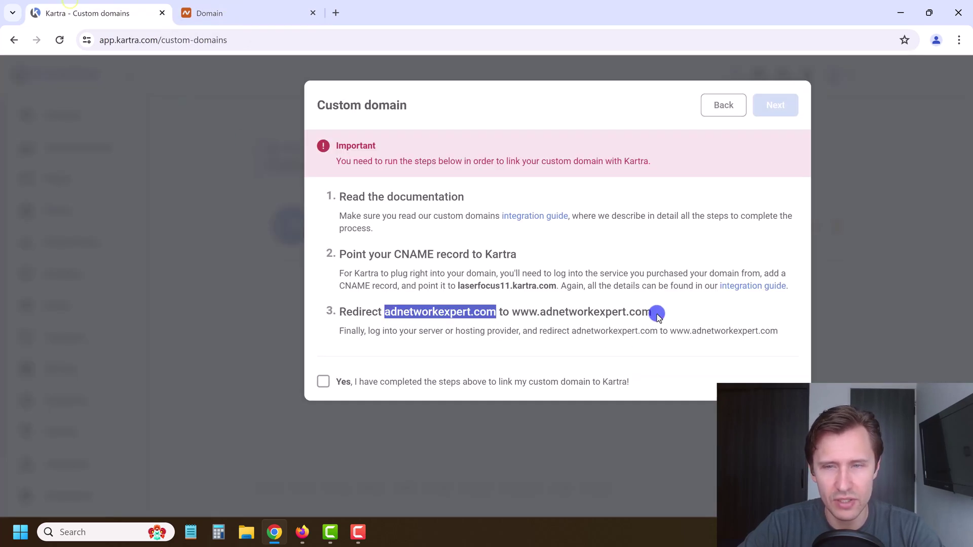
drag(657, 315, 522, 323)
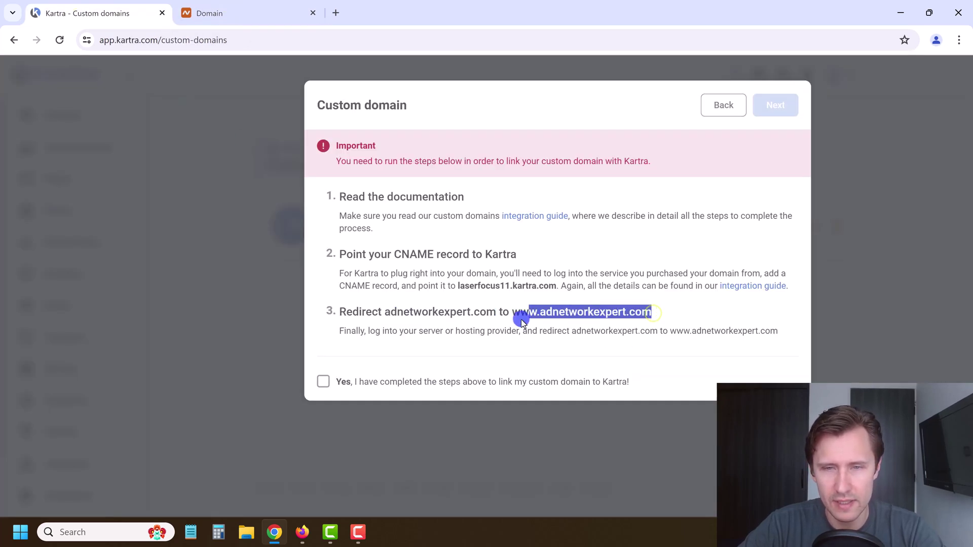
click(308, 6)
click(635, 400)
text(www.adnetworkexpert.com)
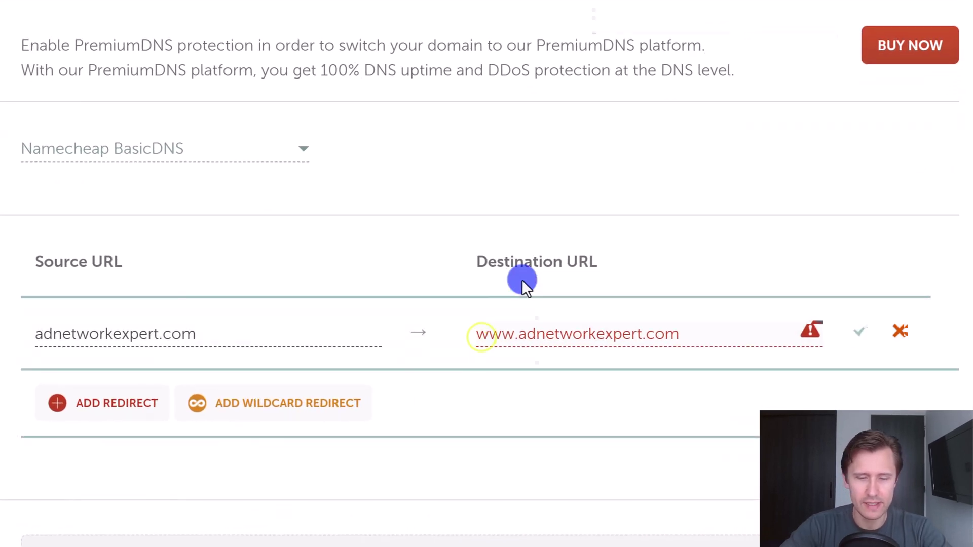
text(https://)
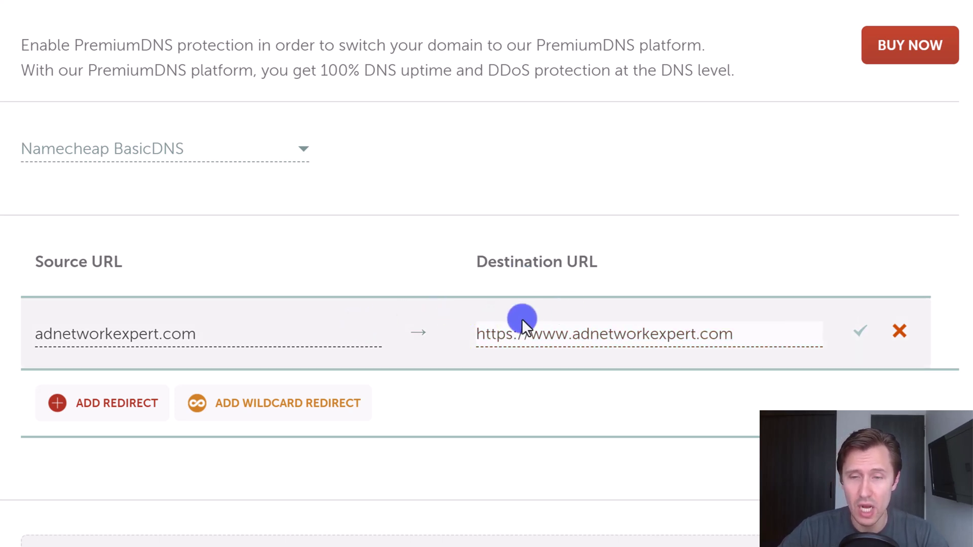
click(860, 332)
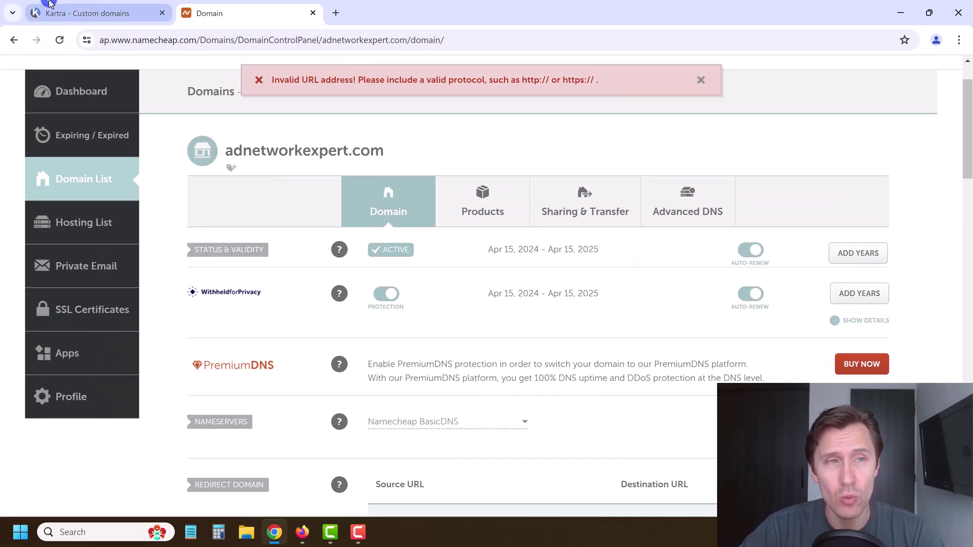
click(50, 8)
Step: Point the www domain's index page to Affiliate Marketing Training's Google Ads Course Main Sales Page
click(323, 381)
click(787, 105)
click(492, 185)
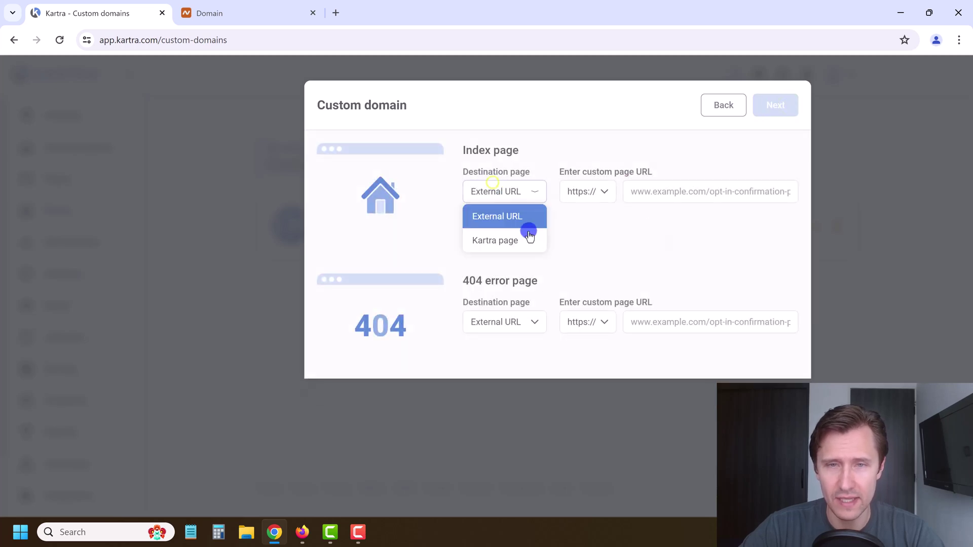
click(510, 239)
click(624, 188)
click(628, 263)
click(718, 190)
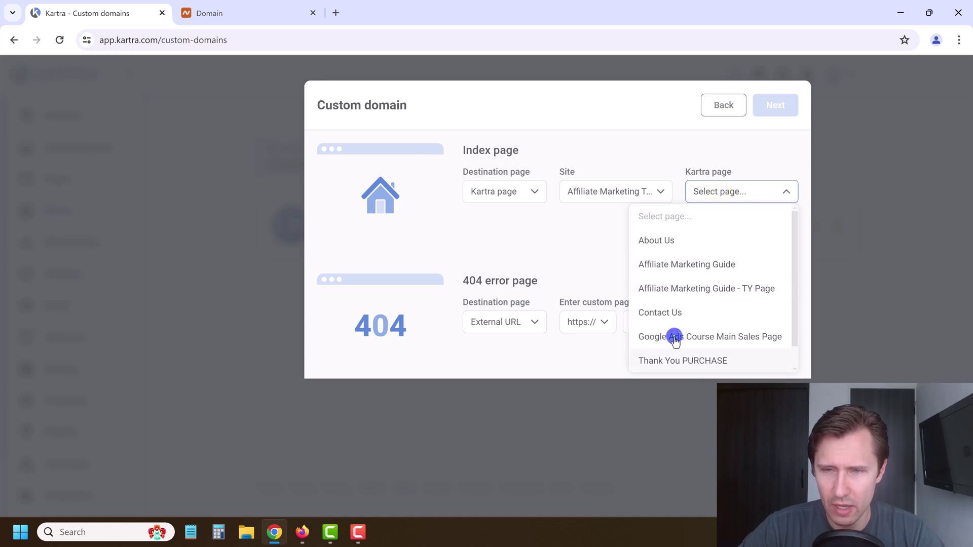
click(676, 337)
Step: Set the 404 page to Google Ads Course on Affiliate Marketing Training and start the integration
click(506, 323)
click(506, 371)
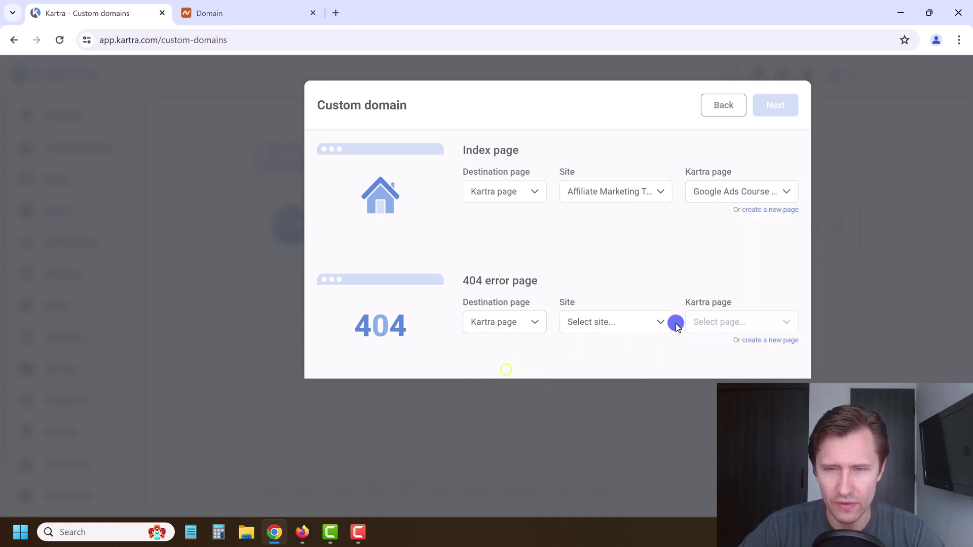
click(665, 324)
click(606, 393)
click(702, 328)
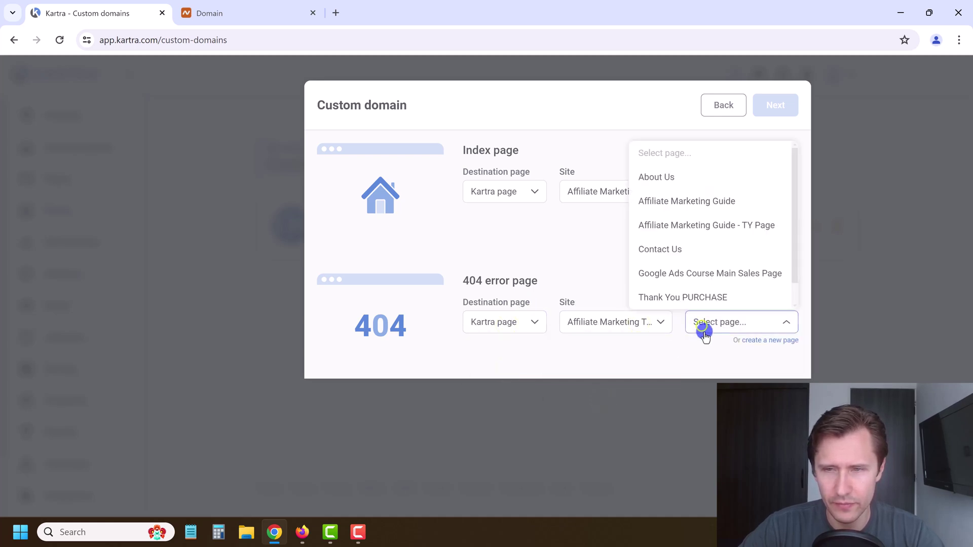
click(671, 273)
click(774, 107)
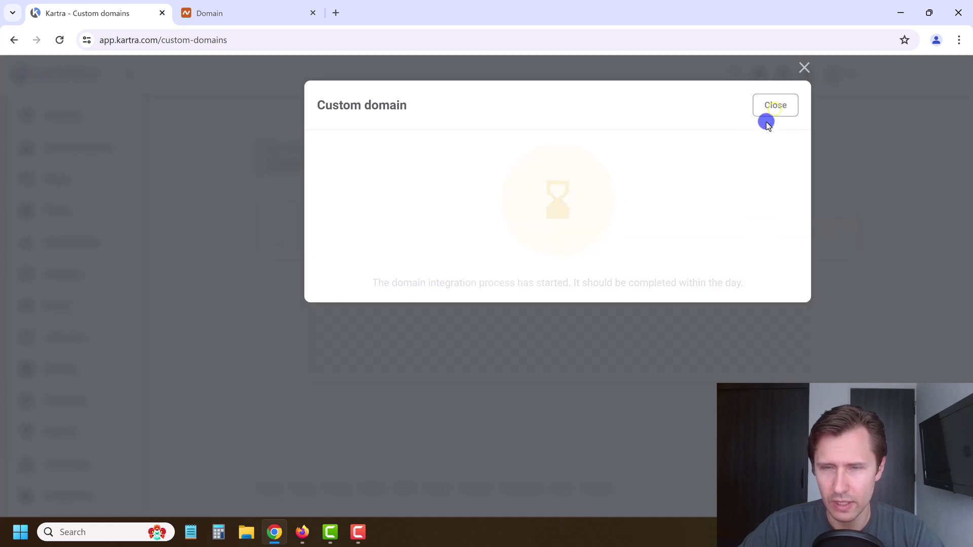
click(776, 106)
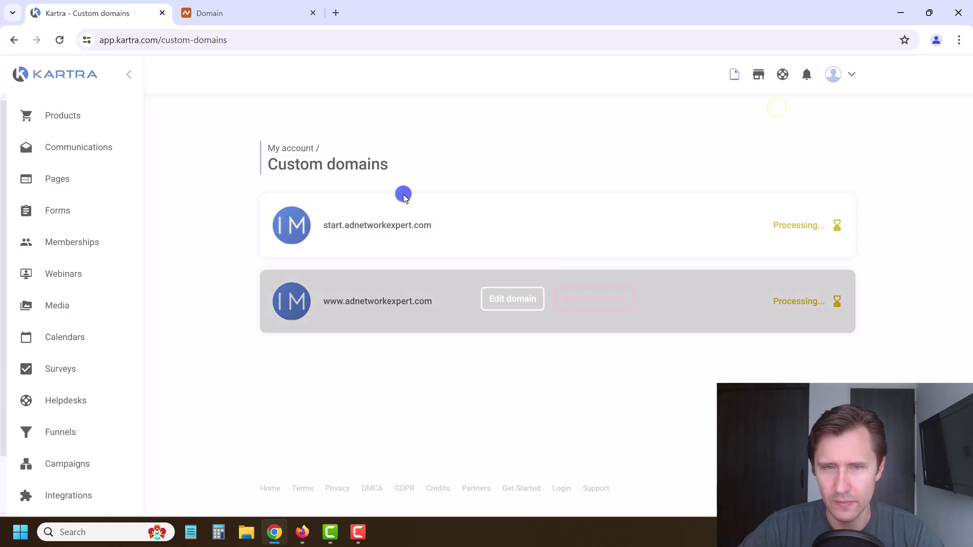
Step: Refresh Custom domains until start and www show Connected, cross-checking the Namecheap tab
click(66, 42)
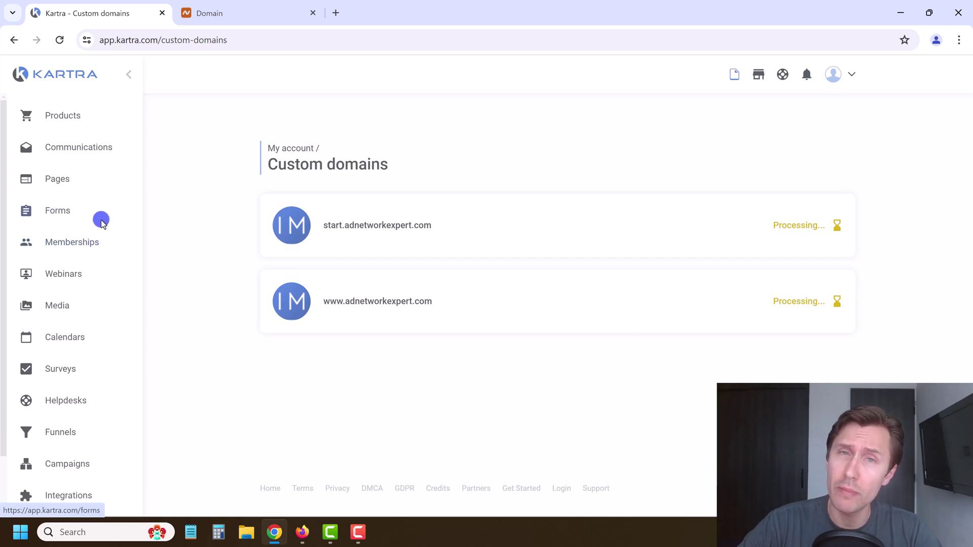
mouse_move(349, 220)
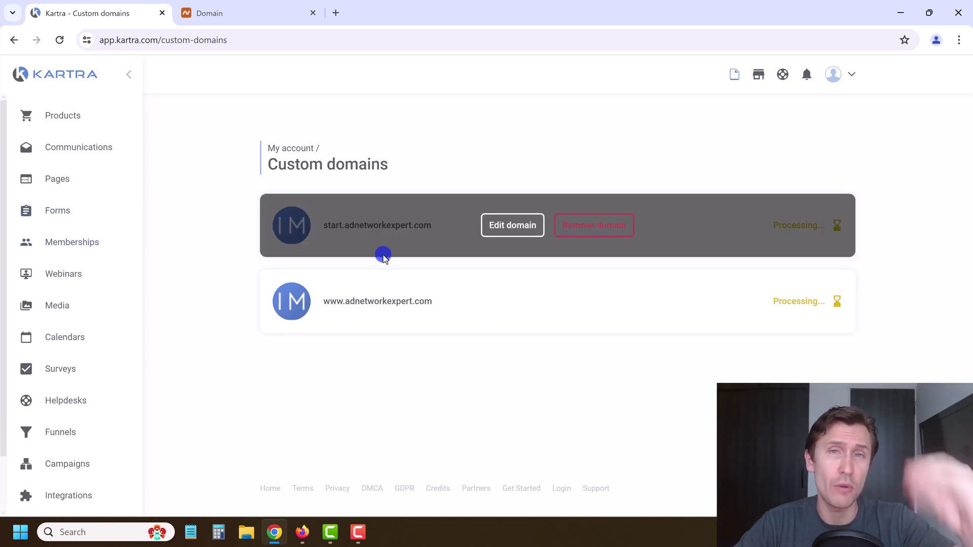
mouse_move(430, 278)
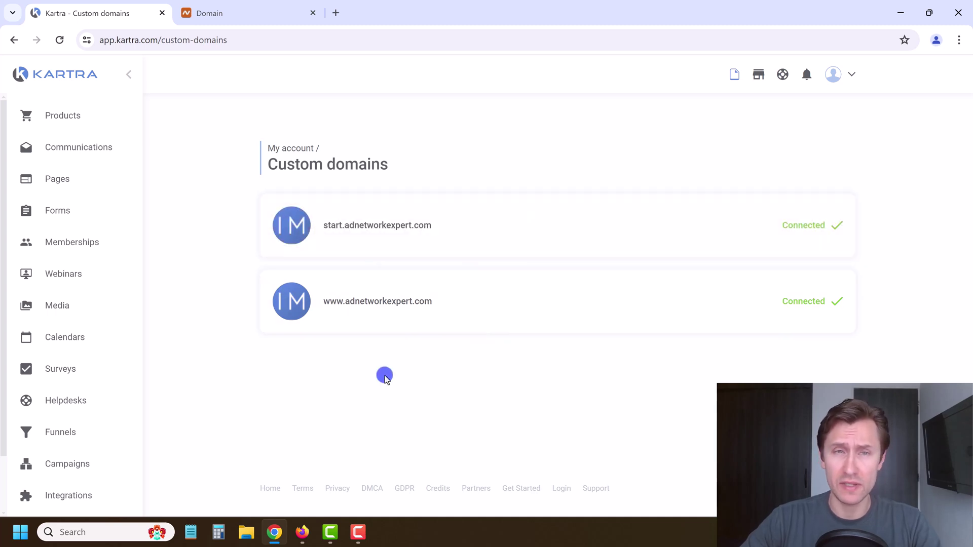
click(271, 6)
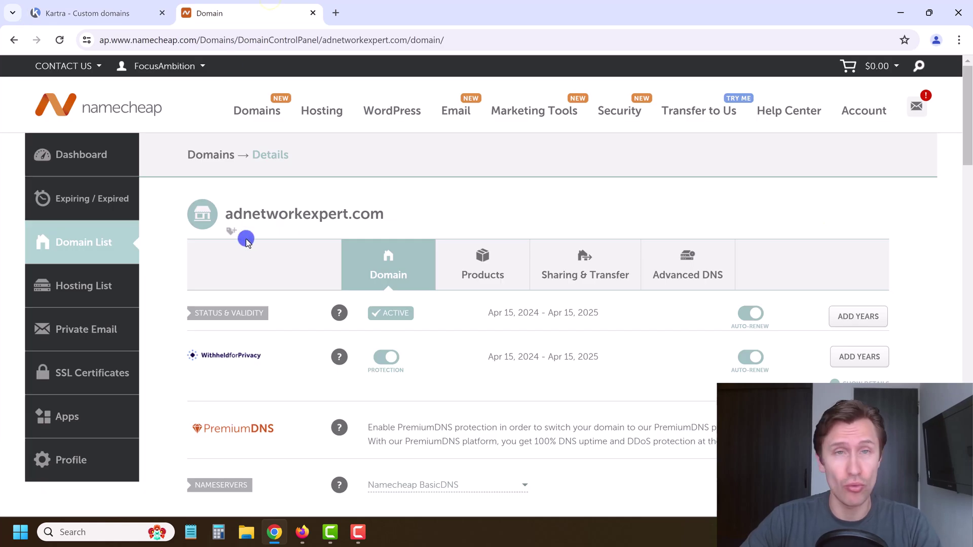
key(ctrl+shift+Tab)
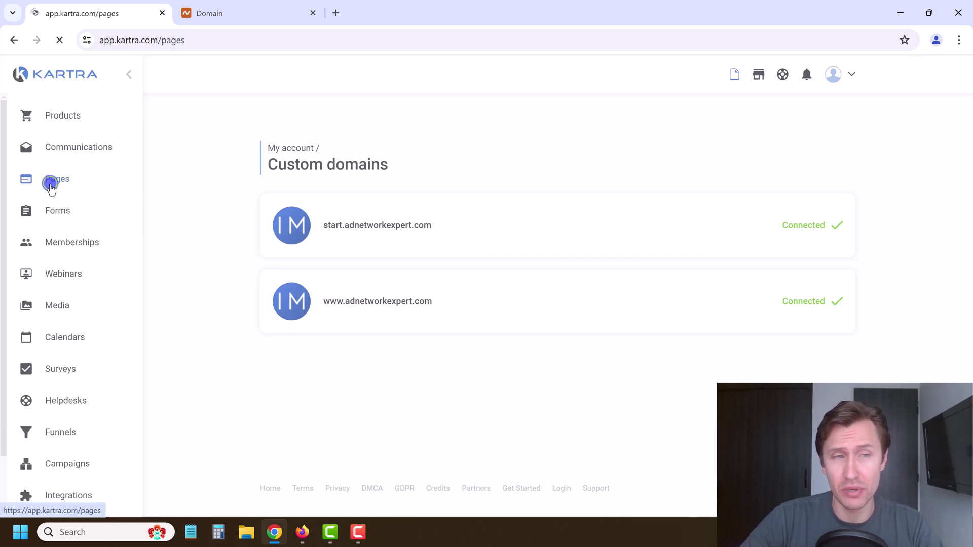
scroll(636, 344, down, 3)
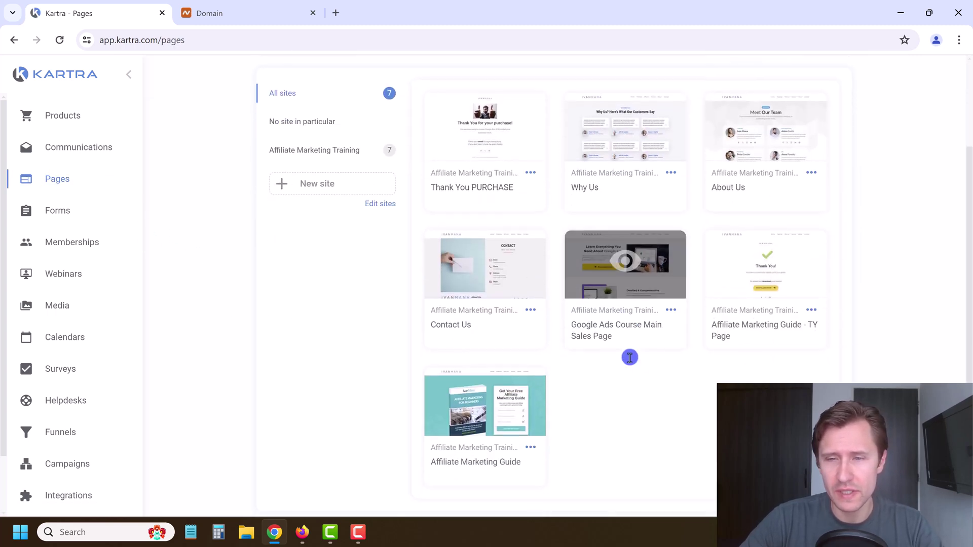
scroll(549, 451, down, 1)
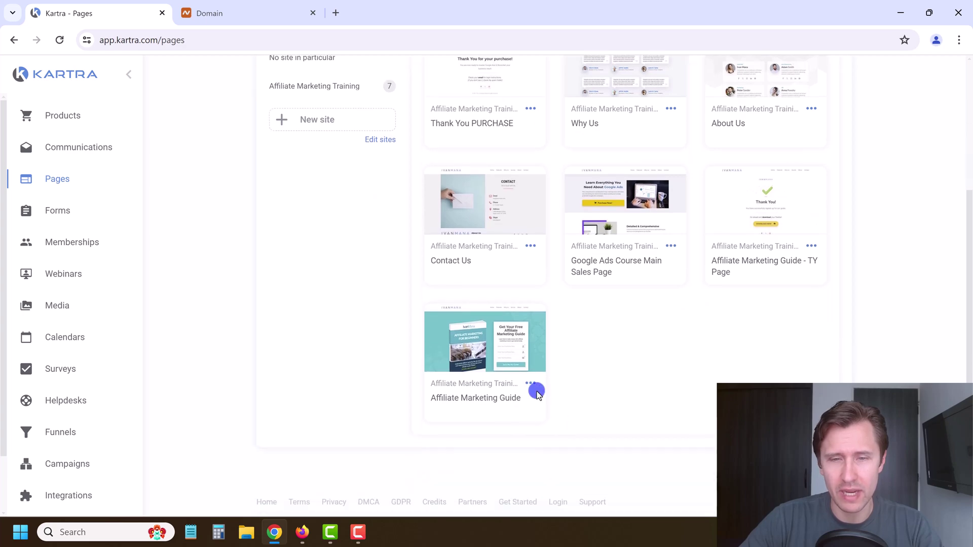
click(531, 384)
click(597, 365)
click(493, 312)
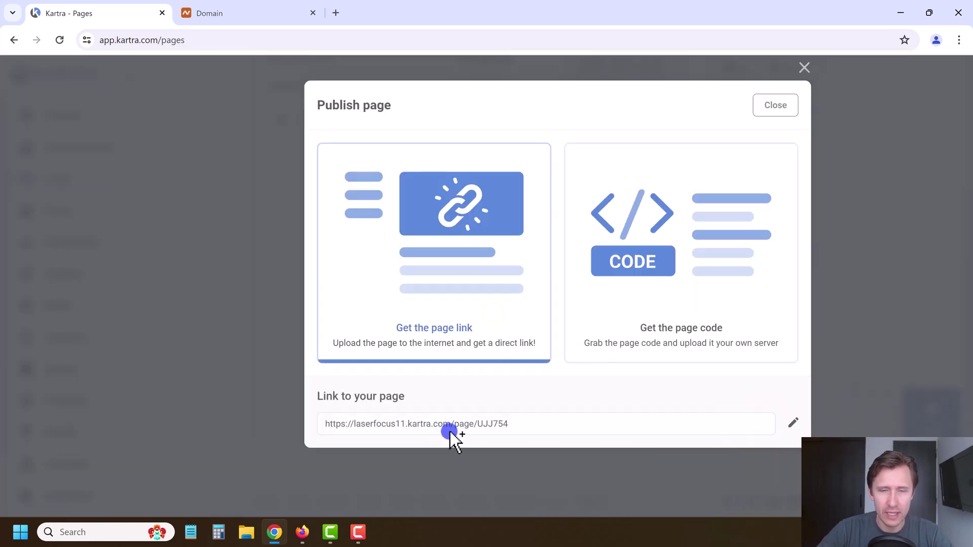
click(795, 423)
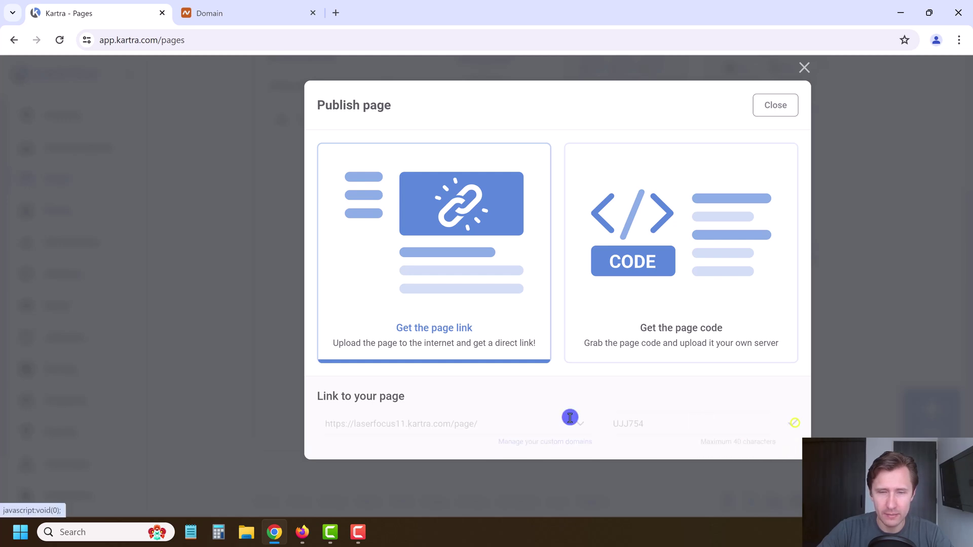
click(423, 427)
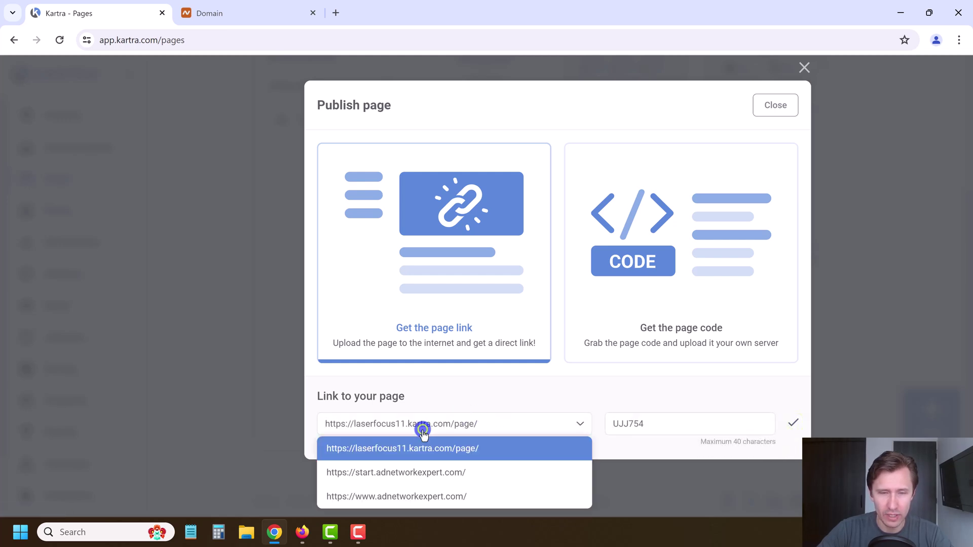
click(361, 474)
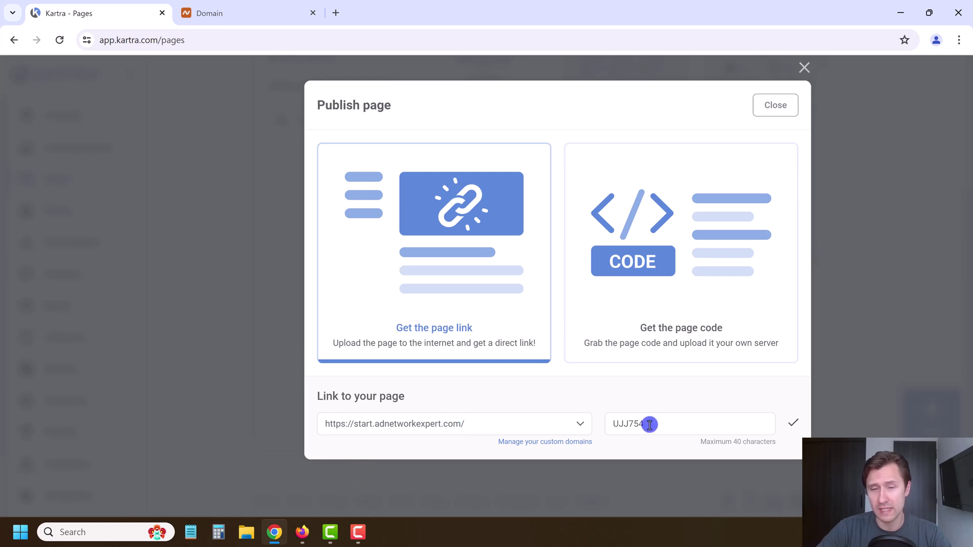
drag(654, 425, 600, 422)
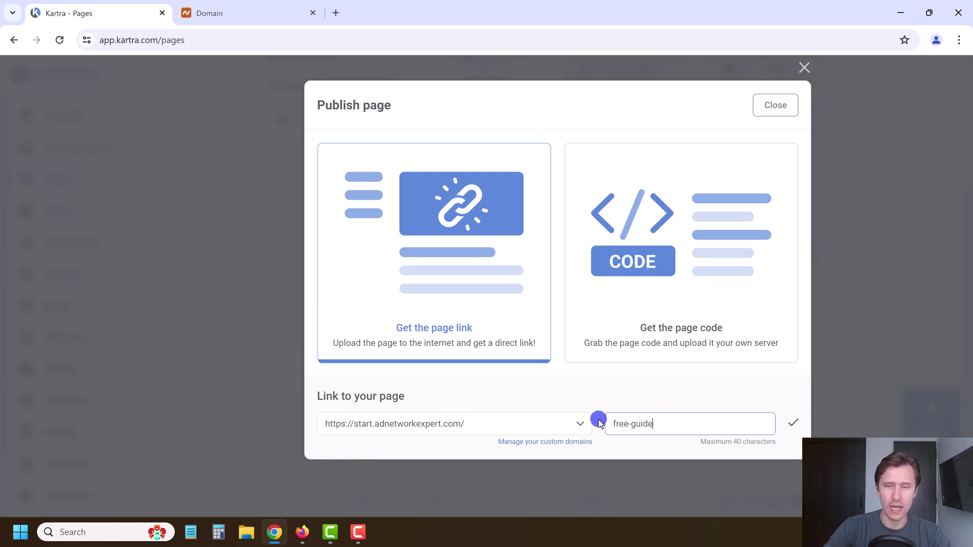
click(794, 419)
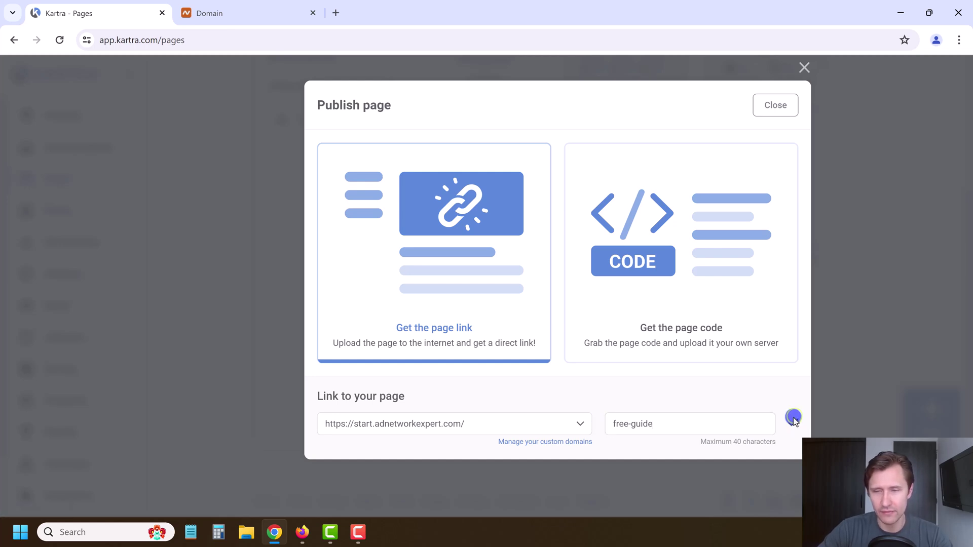
triple_click(446, 426)
key(ctrl+c)
Step: Load start.adnetworkexpert.com/free-guide in a new tab, check its secure address, then close it
click(336, 12)
key(ctrl+v)
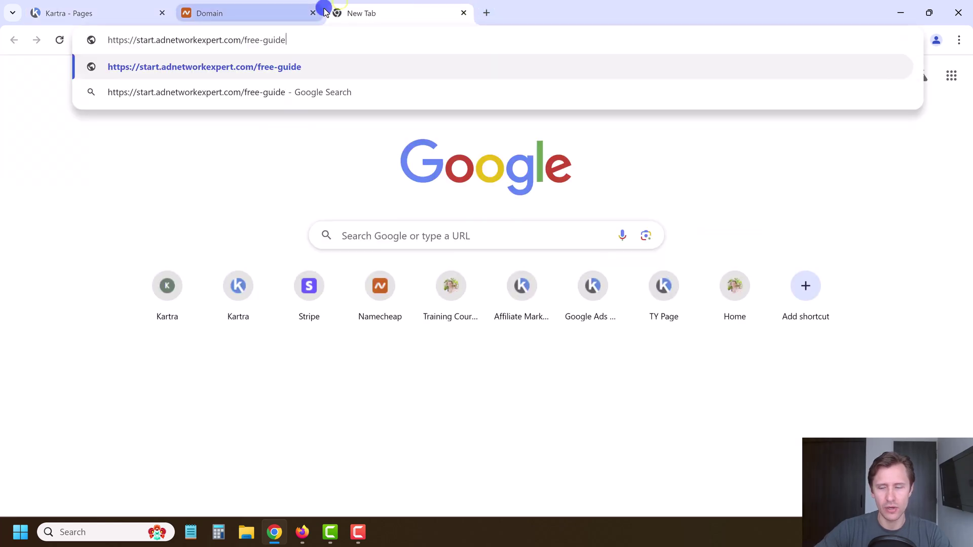
key(Return)
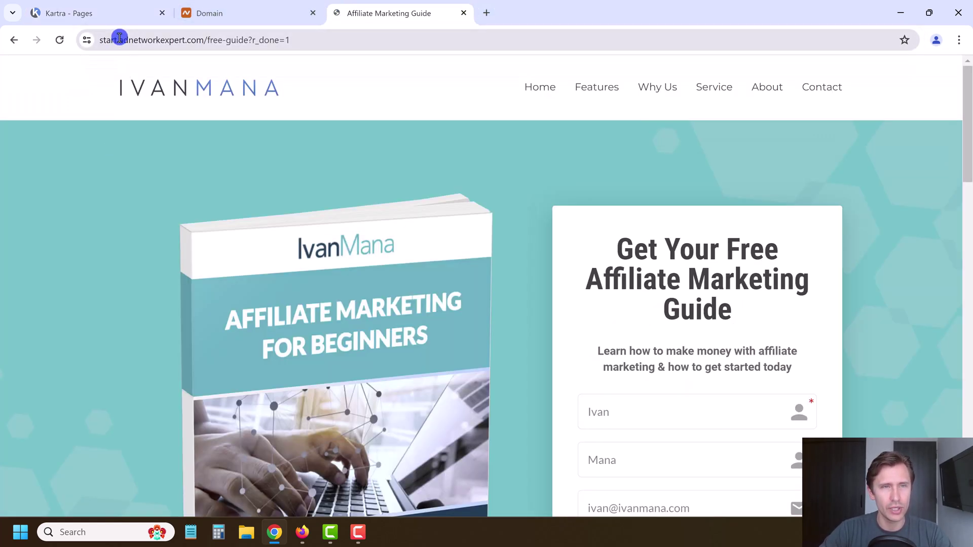
click(120, 38)
key(Escape)
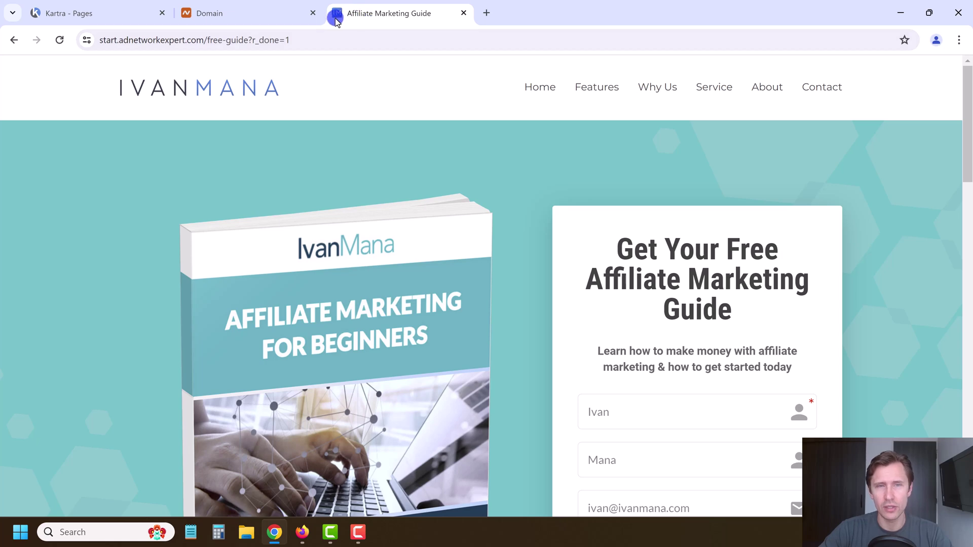
scroll(213, 127, down, 5)
scroll(213, 127, up, 5)
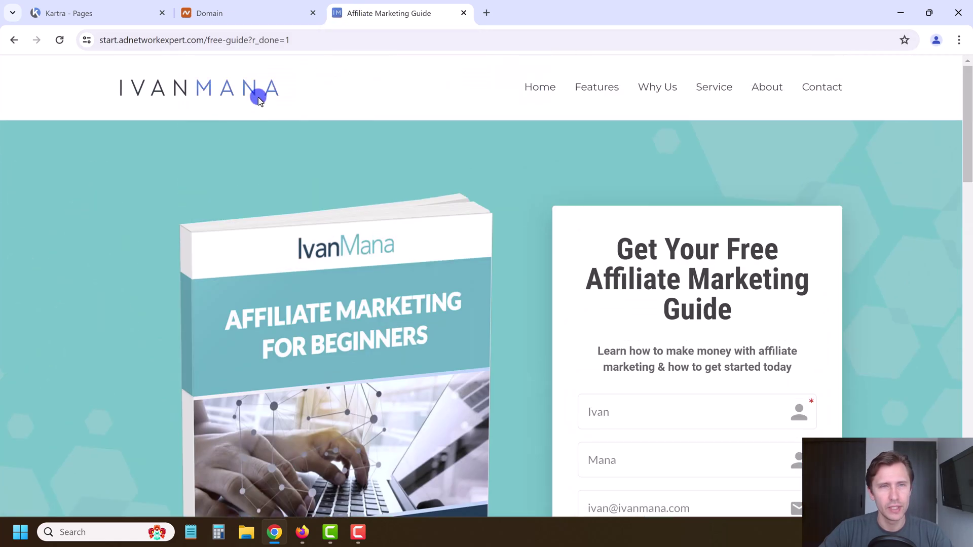
click(463, 14)
click(243, 274)
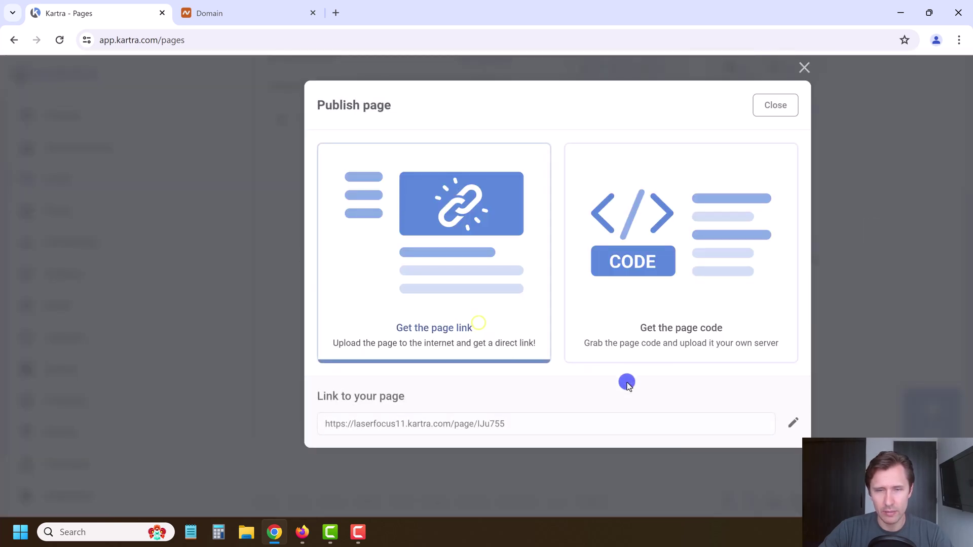
click(797, 423)
click(463, 426)
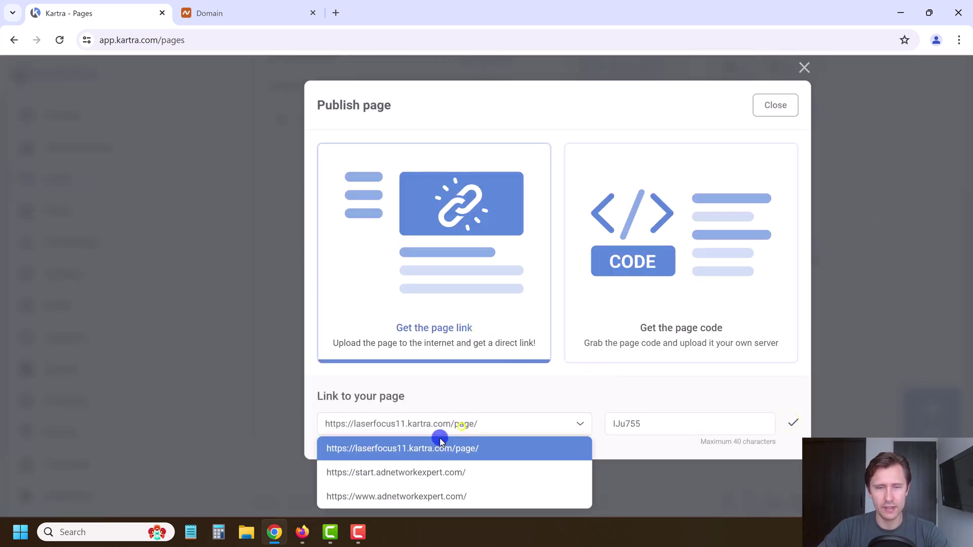
click(379, 469)
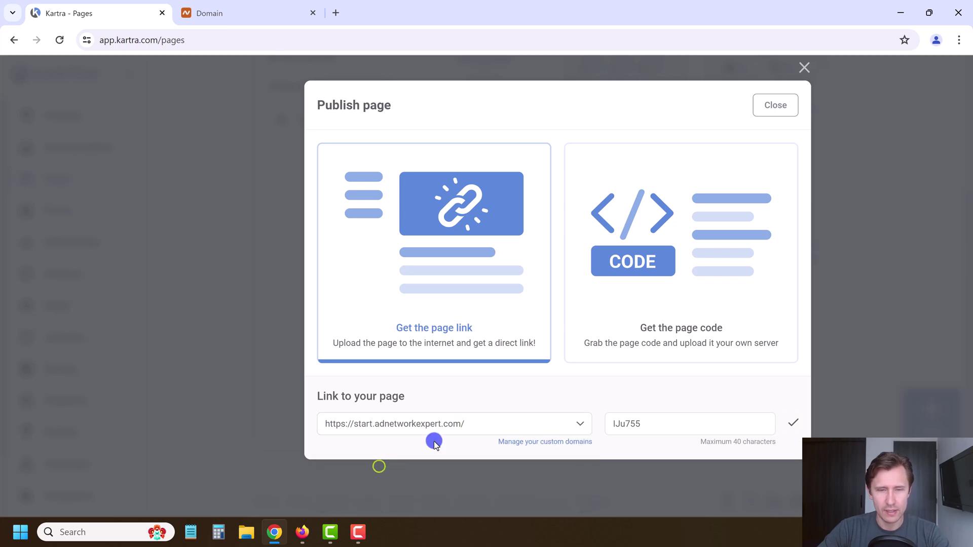
double_click(651, 420)
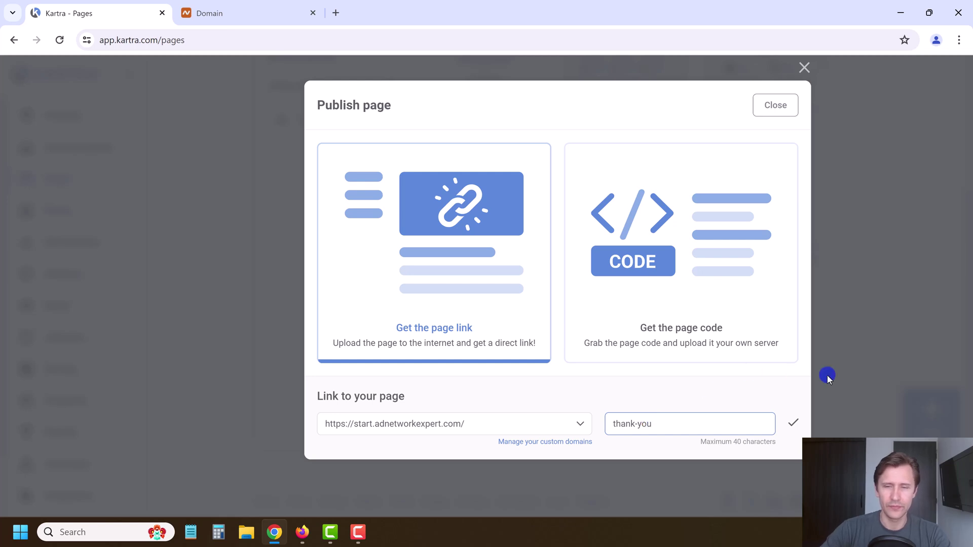
text(thank-you)
click(790, 424)
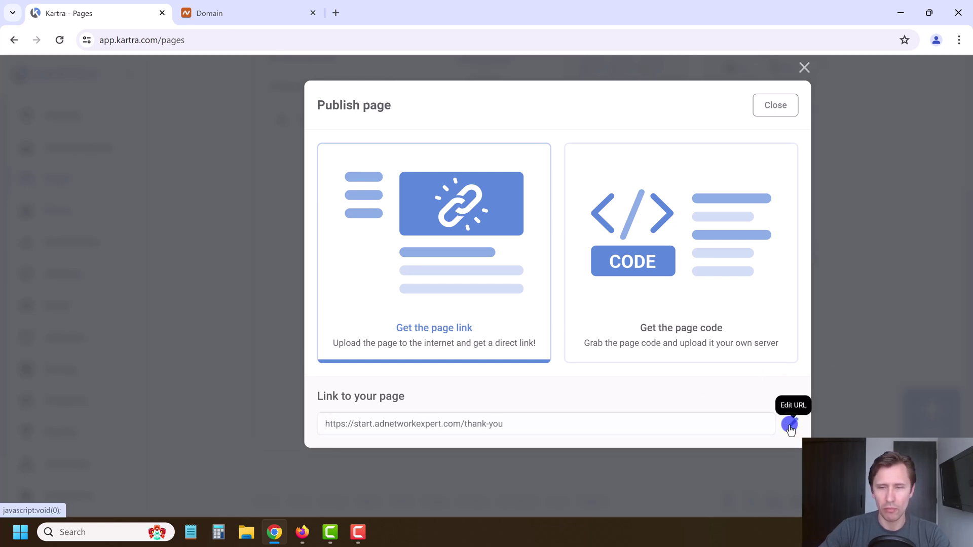
Step: Copy the thank-you link, verify it loads in a new tab, then close the tab
click(491, 426)
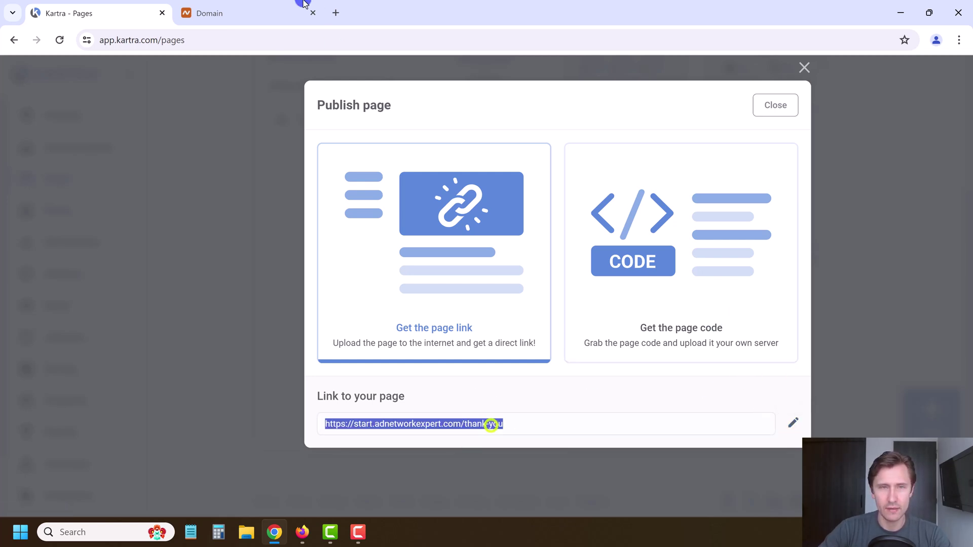
key(ctrl+c)
click(336, 11)
key(ctrl+v)
key(Return)
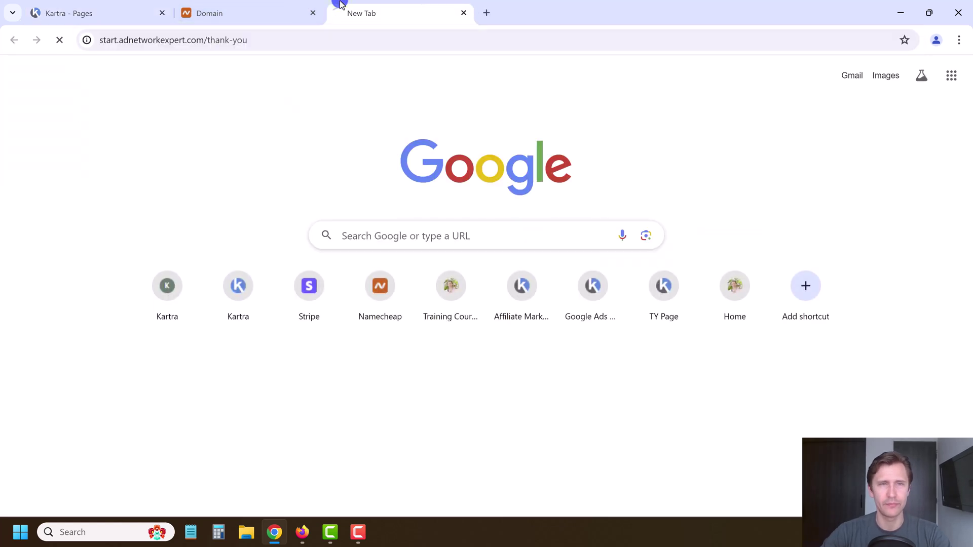
scroll(205, 288, down, 4)
scroll(208, 287, up, 4)
click(464, 13)
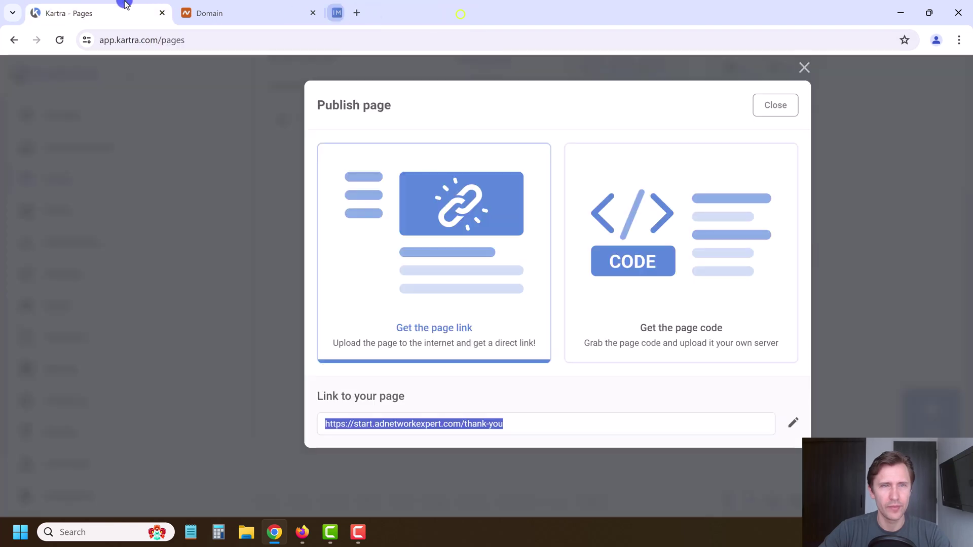
Step: Bring up the direct page link for the Google Ads Course Main Sales Page
click(791, 102)
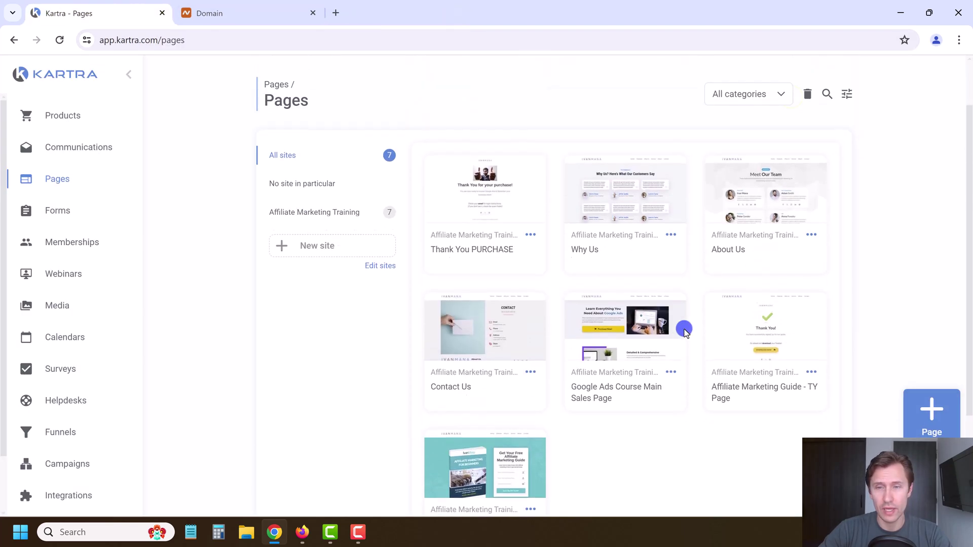
click(671, 372)
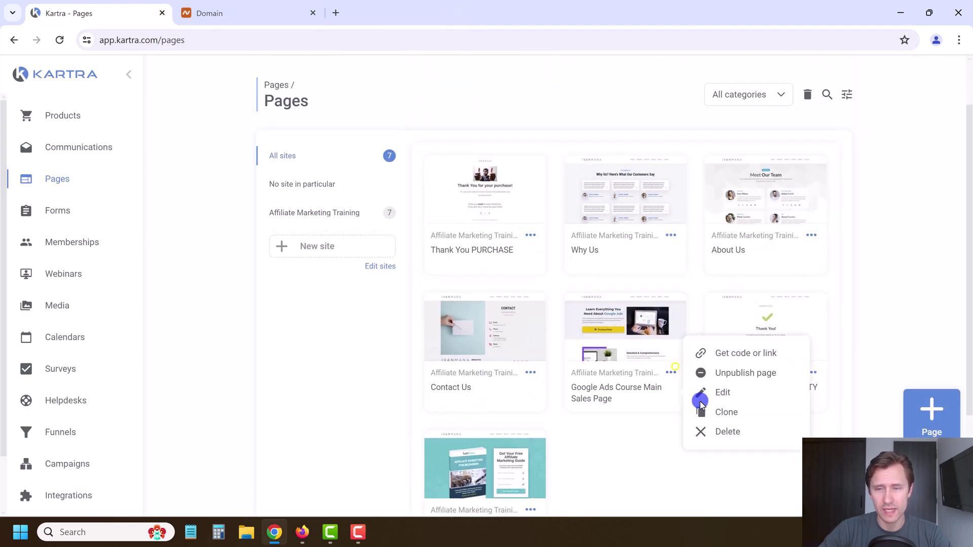
click(730, 355)
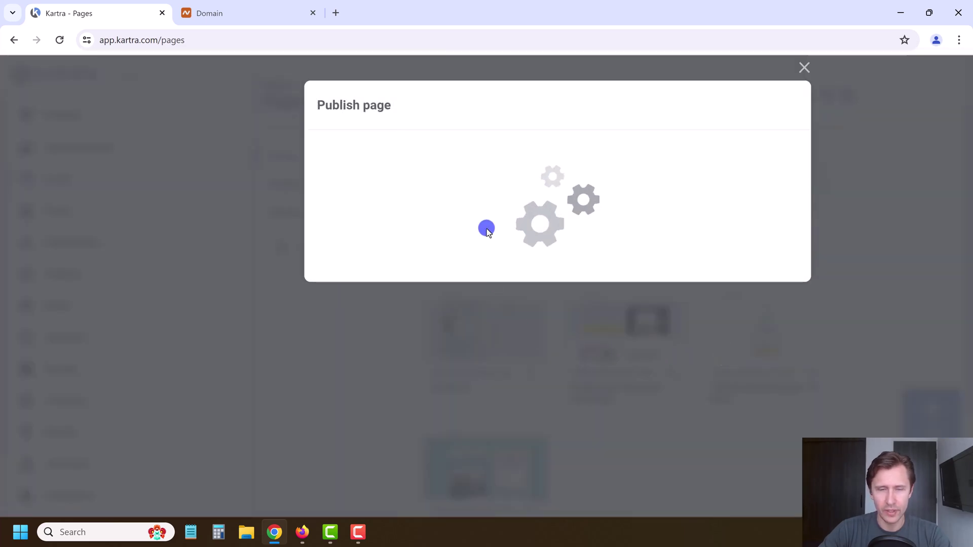
click(486, 251)
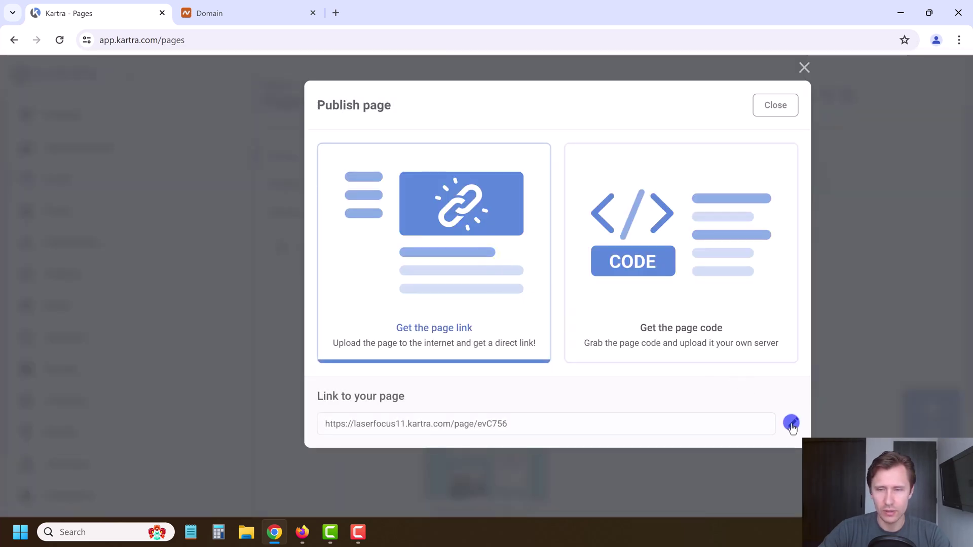
click(791, 425)
click(490, 420)
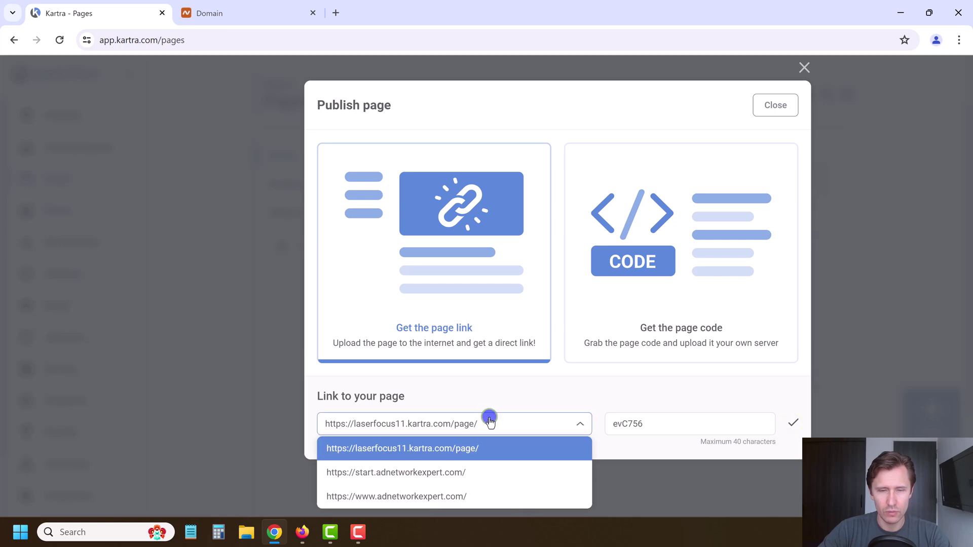
click(398, 497)
double_click(656, 419)
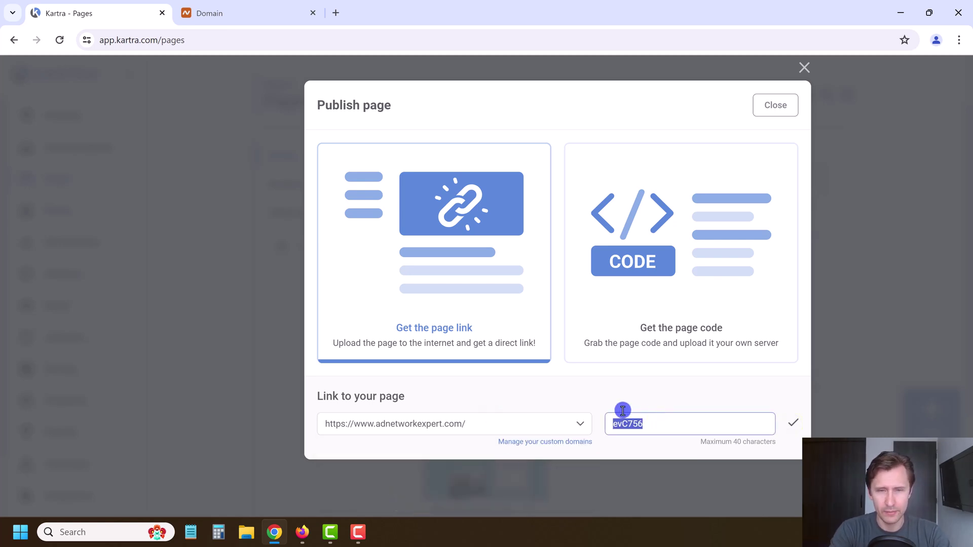
key(BackSpace)
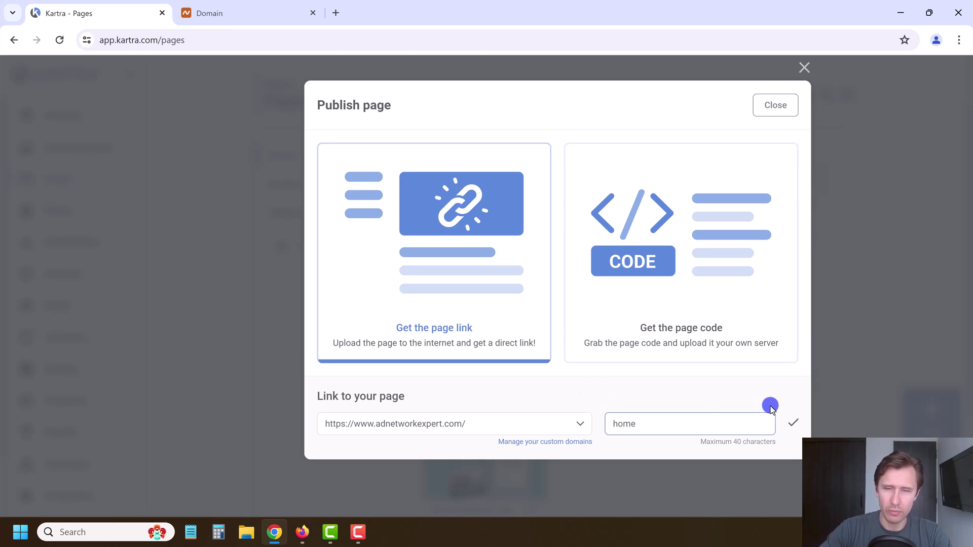
click(791, 420)
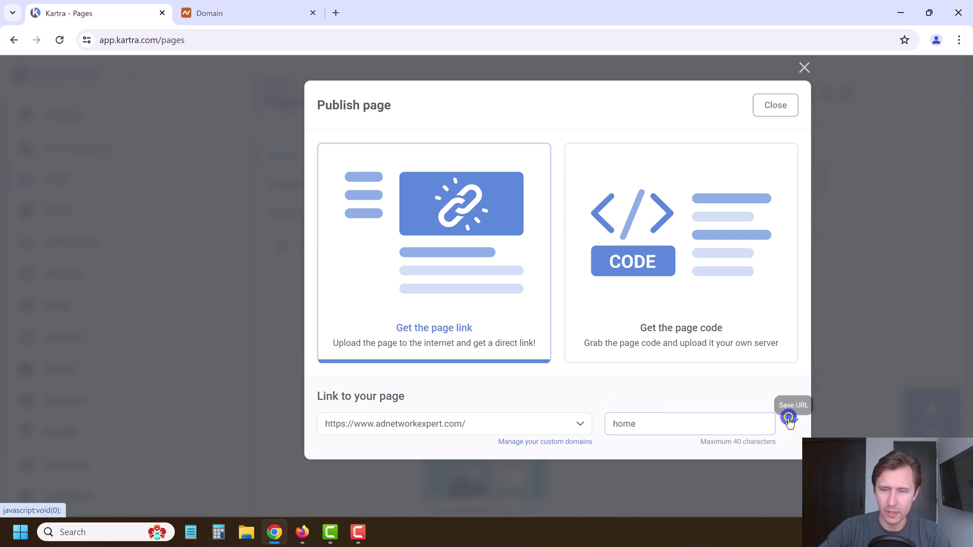
click(461, 424)
key(ctrl+c)
click(335, 12)
key(ctrl+v)
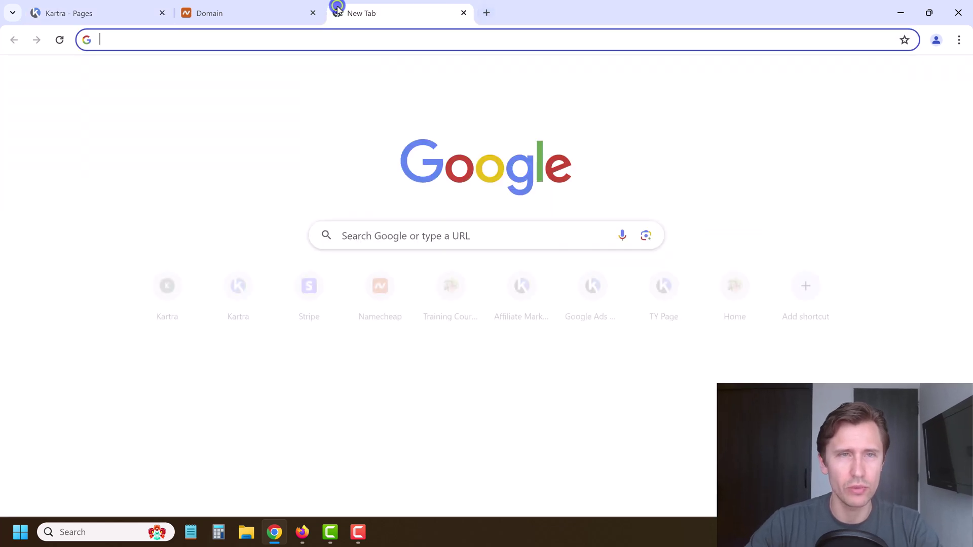
key(Return)
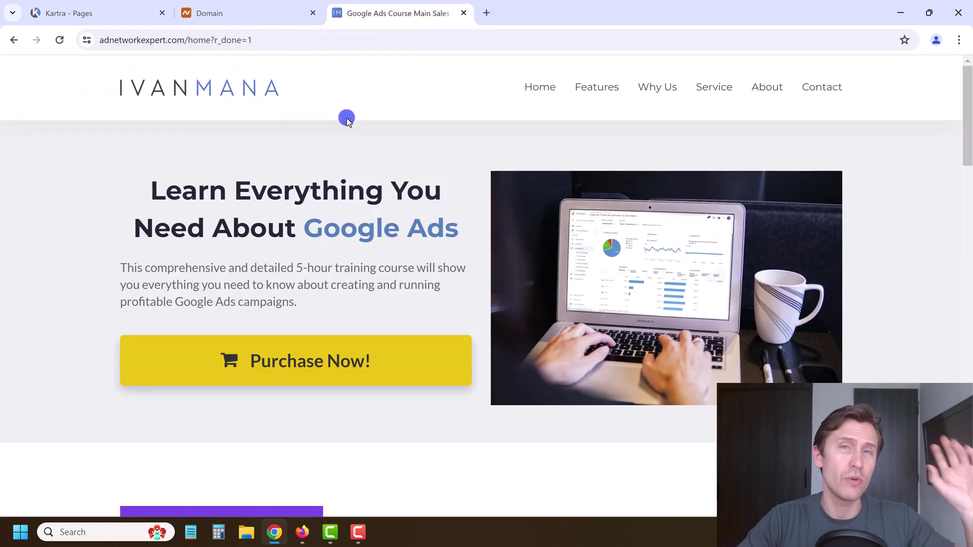
click(127, 40)
click(86, 40)
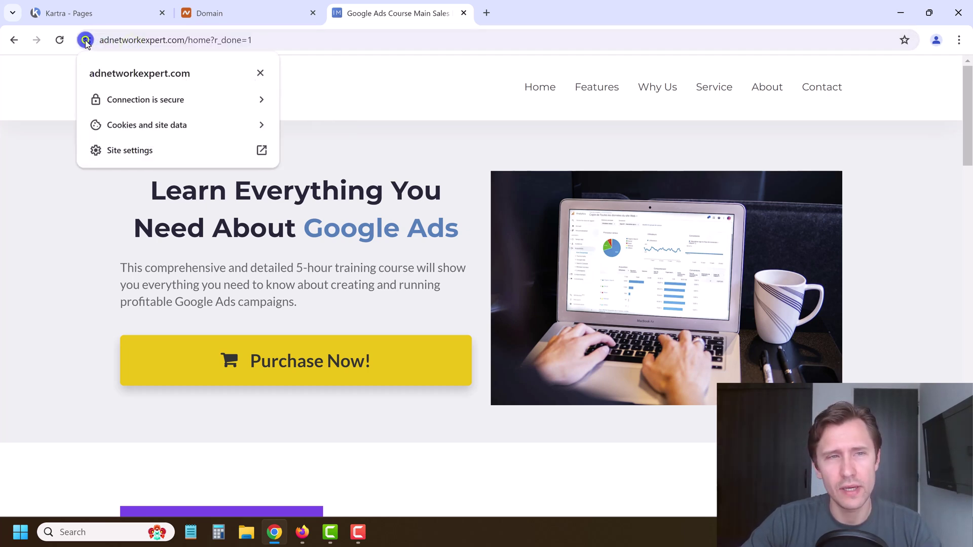
click(135, 97)
click(322, 86)
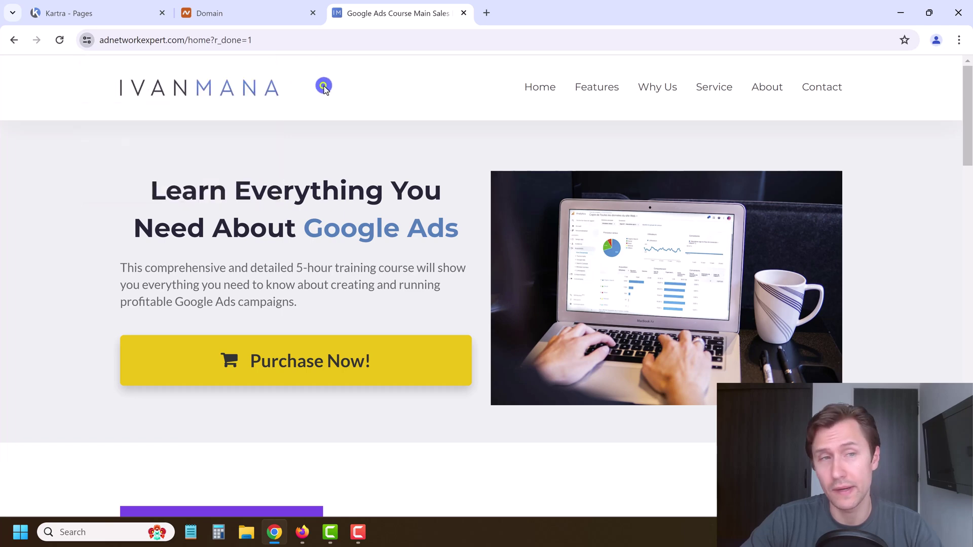
Step: Test the sales page's Contact link, return, and inspect the home?r_done=1 address
scroll(504, 183, down, 4)
scroll(515, 206, up, 4)
click(824, 89)
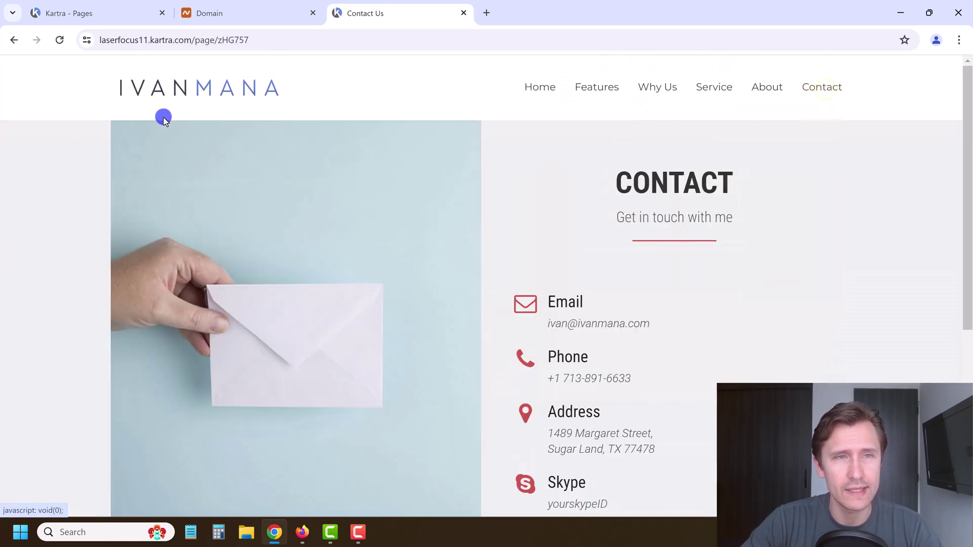
click(15, 40)
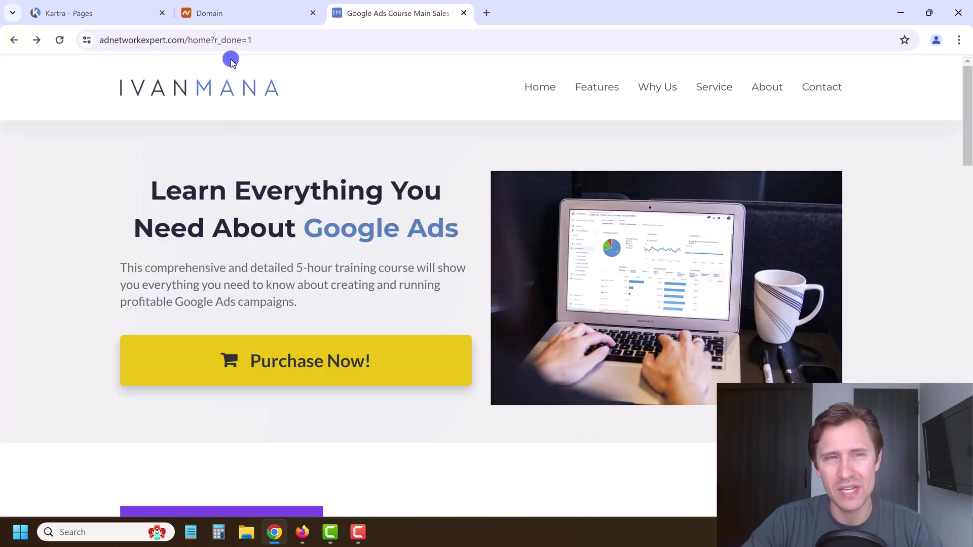
click(182, 39)
drag(236, 39, 300, 40)
Step: Close Kartra's Publish page dialog and the sales page tab
click(103, 11)
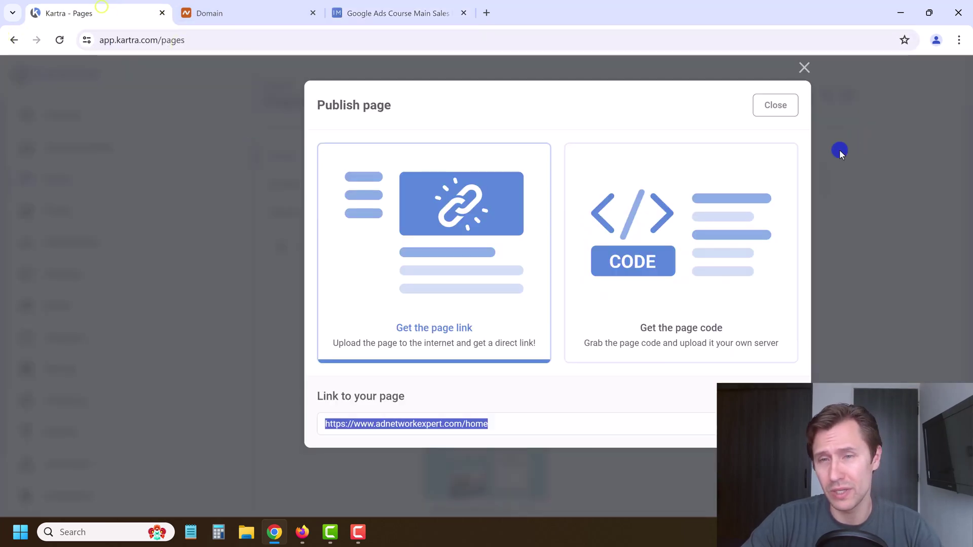
click(789, 110)
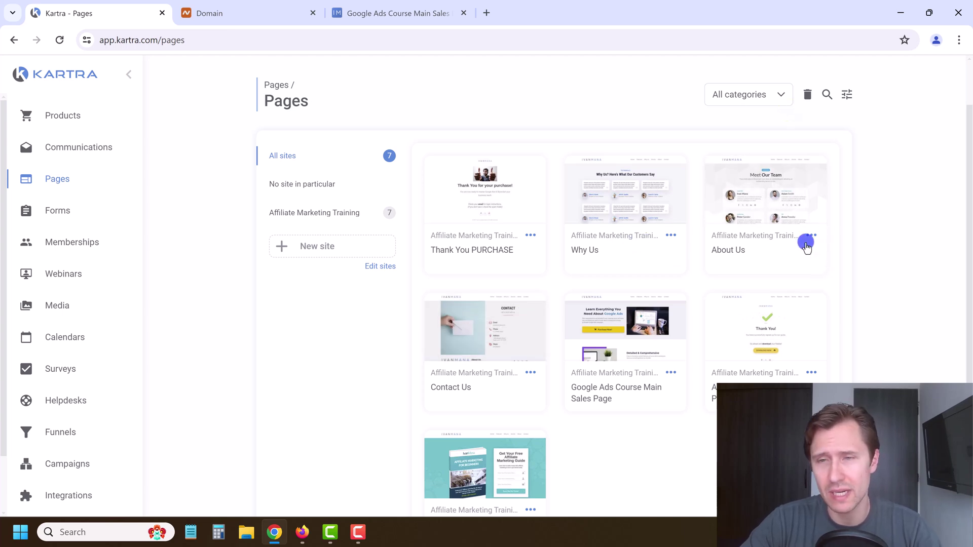
click(357, 24)
click(329, 108)
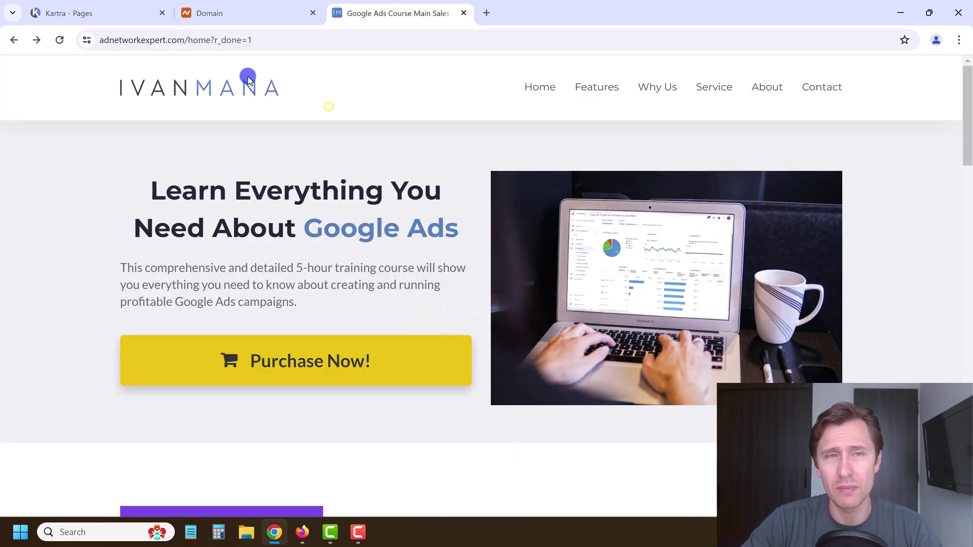
key(ctrl+w)
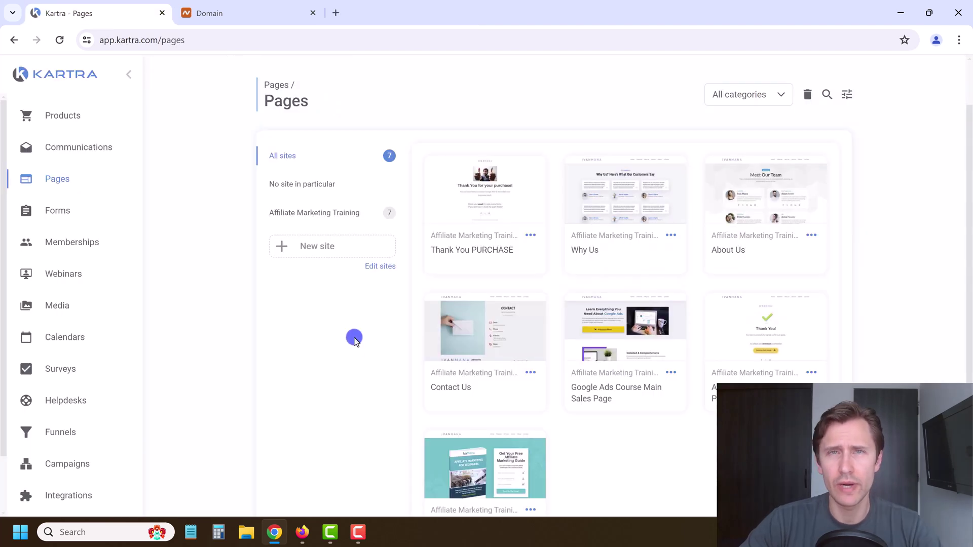
click(669, 378)
click(728, 355)
click(505, 310)
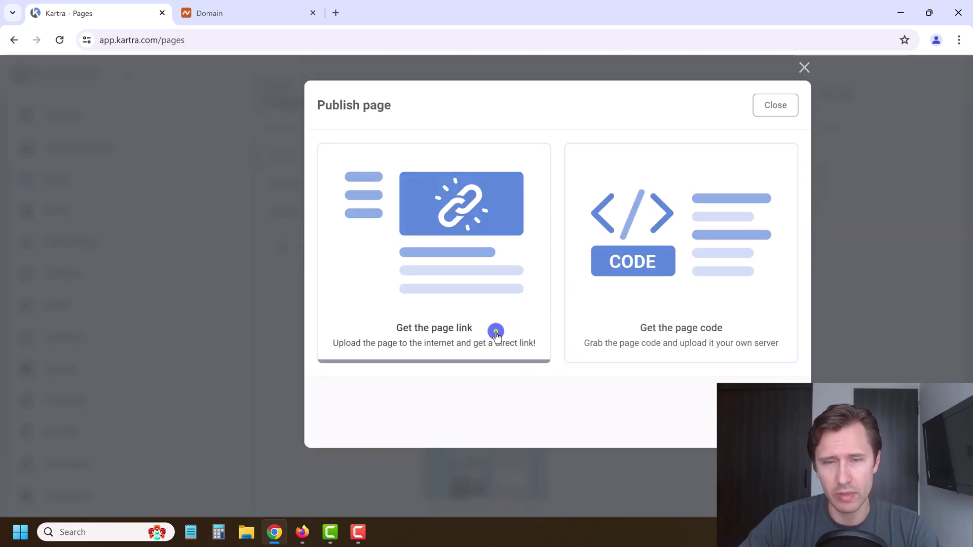
click(461, 424)
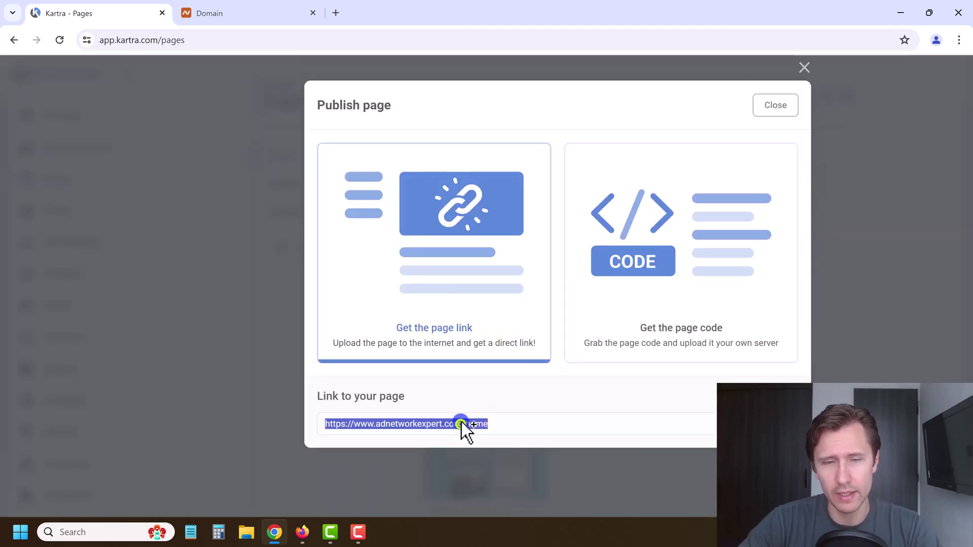
click(334, 13)
key(ctrl+v)
key(Return)
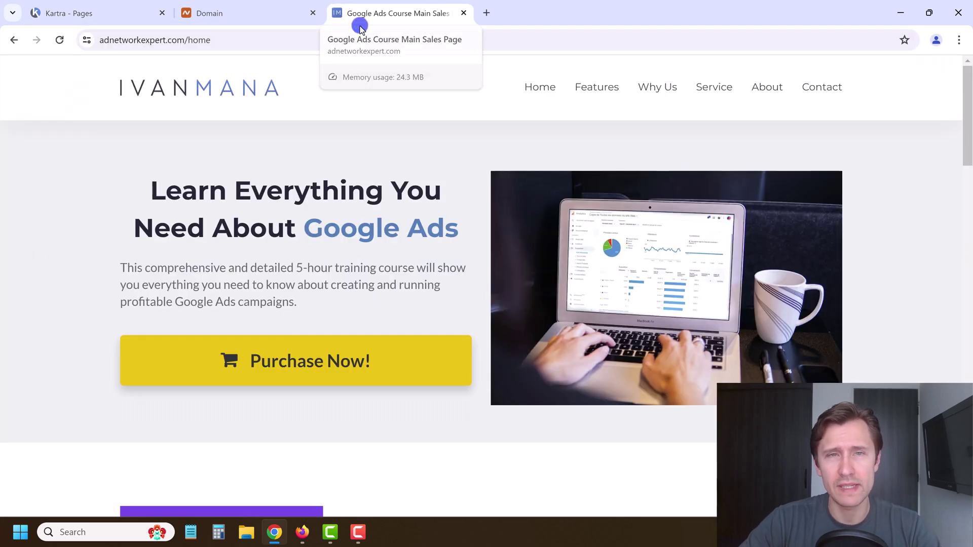
click(814, 83)
click(220, 40)
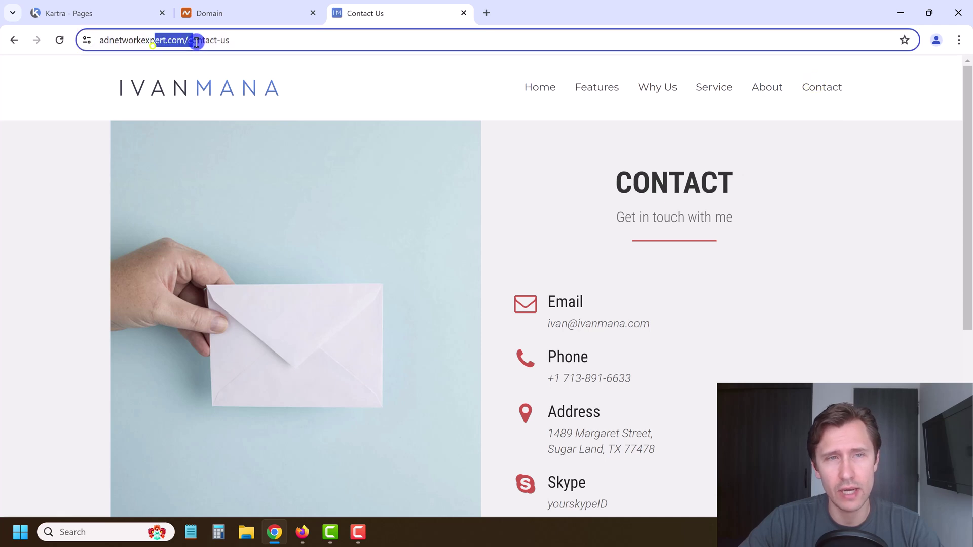
click(715, 87)
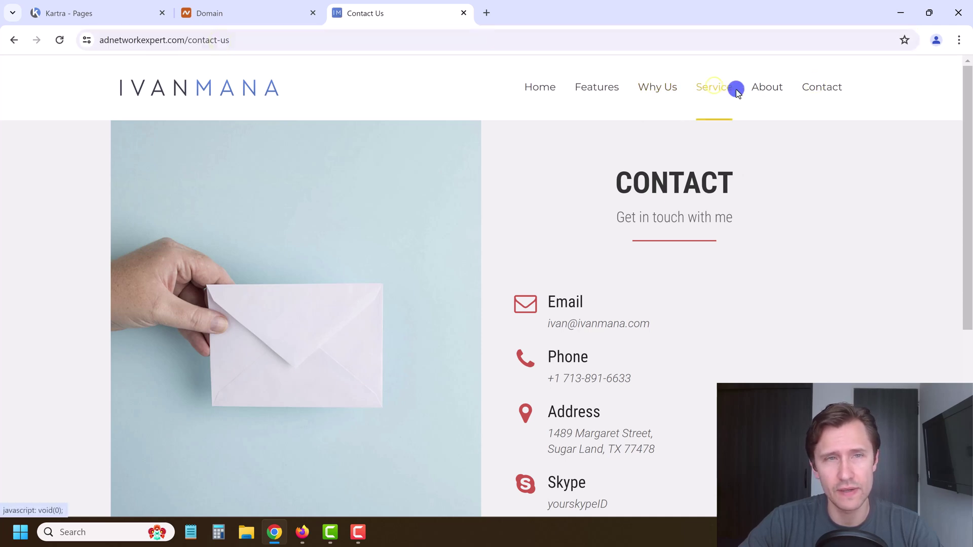
click(752, 95)
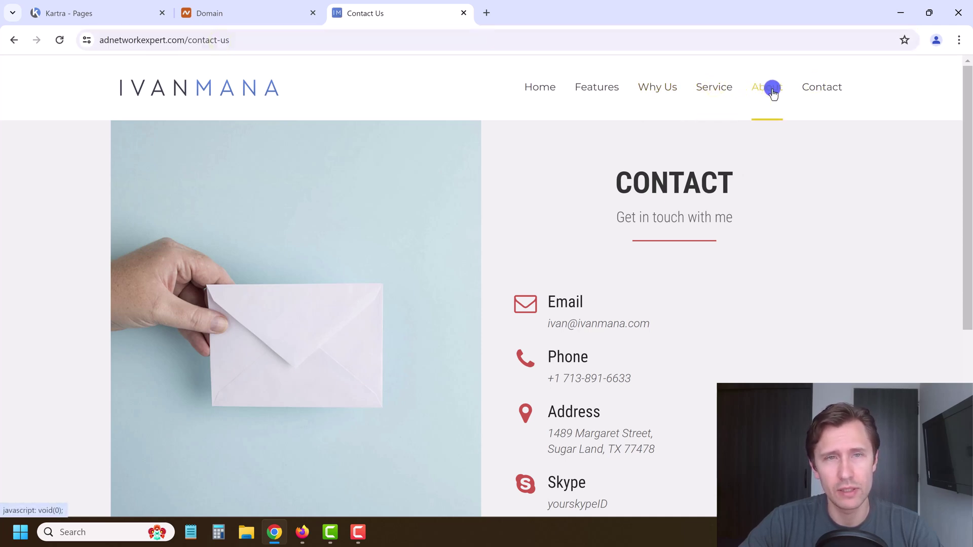
click(540, 91)
click(773, 93)
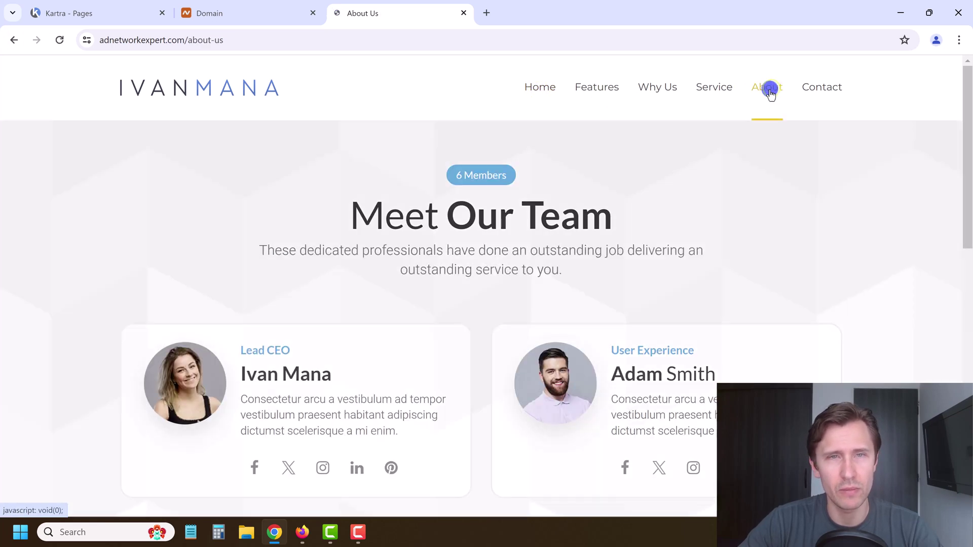
click(14, 40)
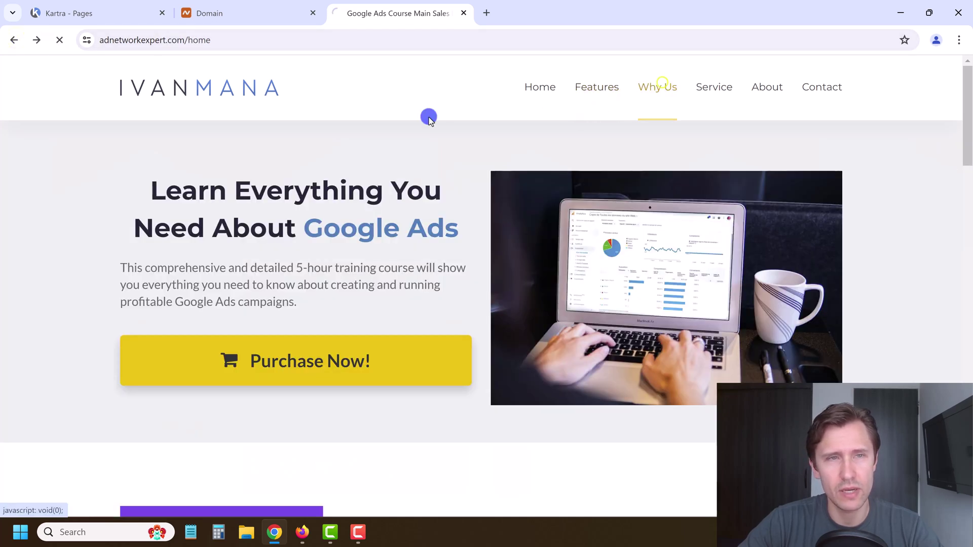
click(662, 86)
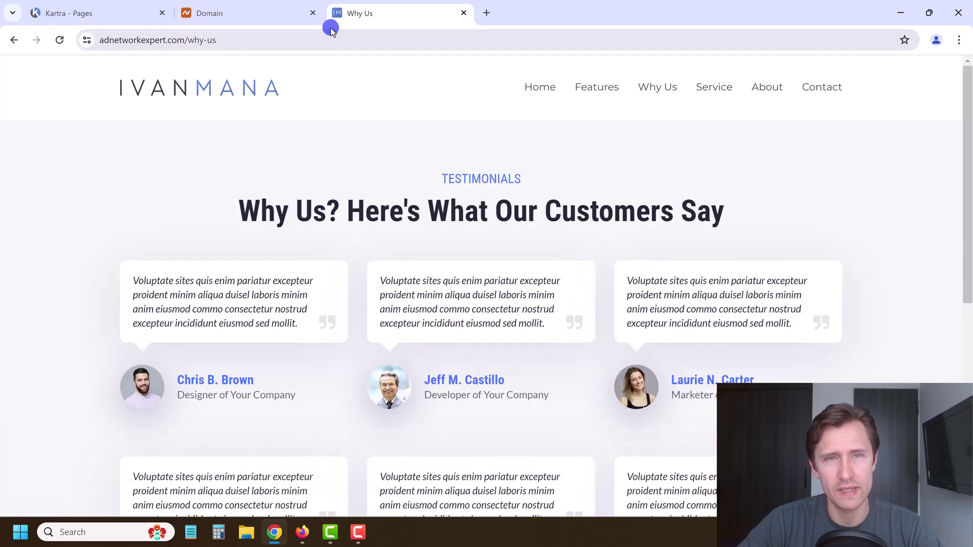
click(108, 39)
click(204, 150)
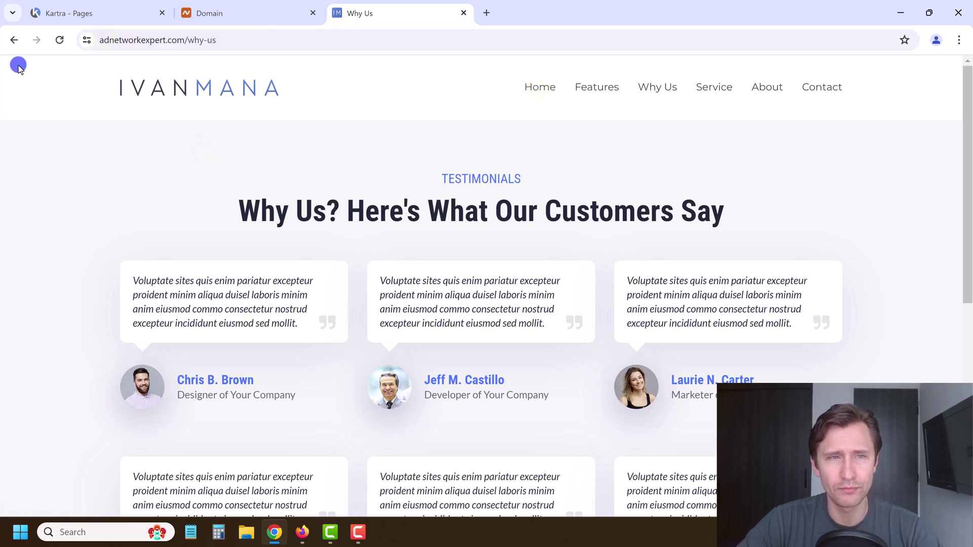
click(14, 41)
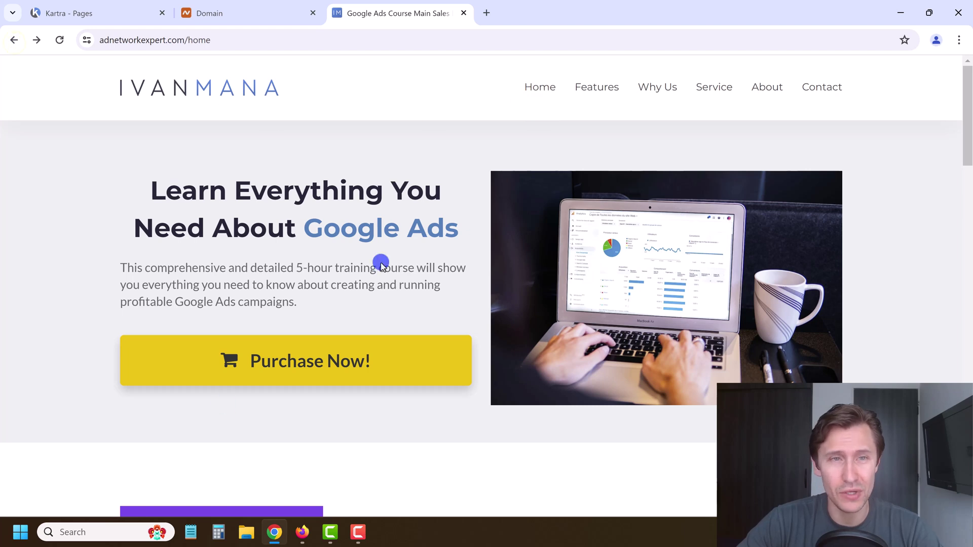
drag(200, 39, 428, 19)
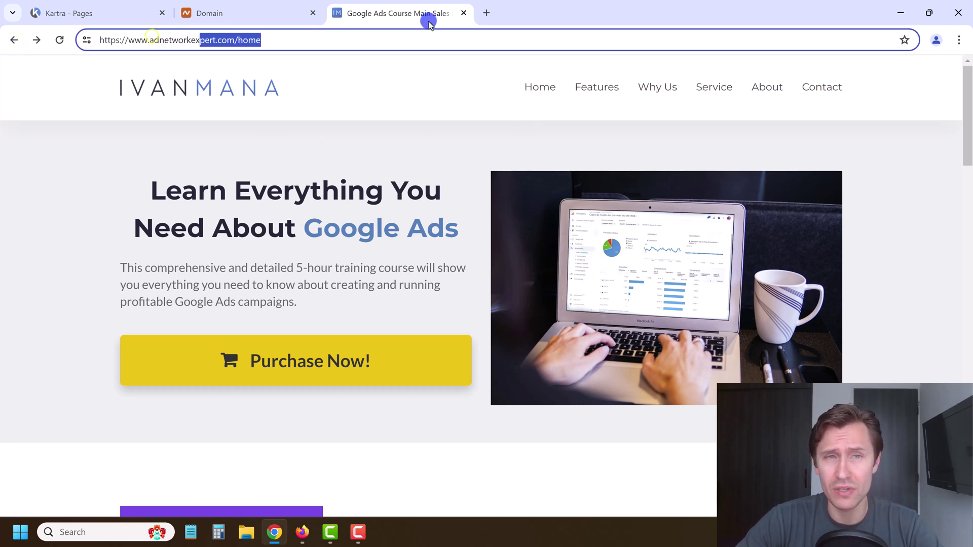
click(461, 16)
click(778, 109)
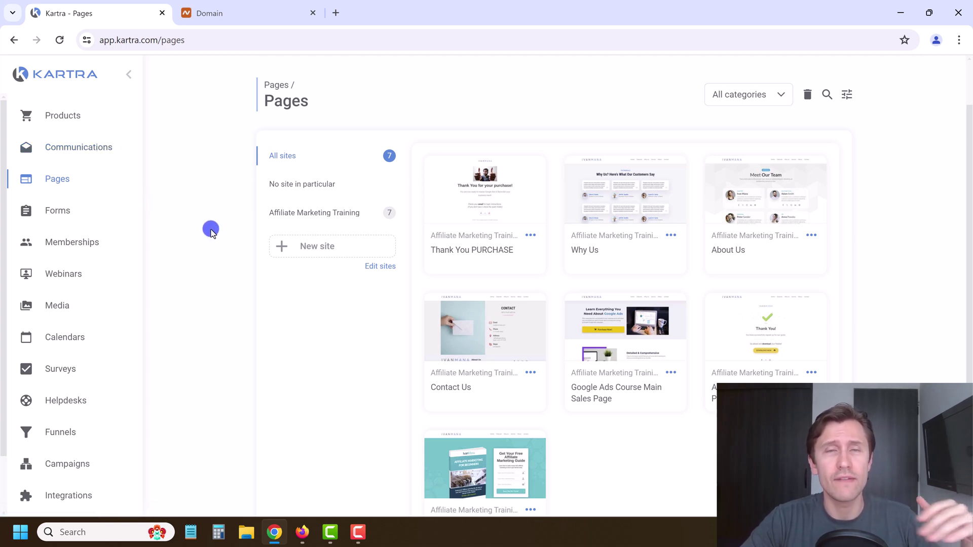
click(240, 15)
scroll(330, 354, down, 4)
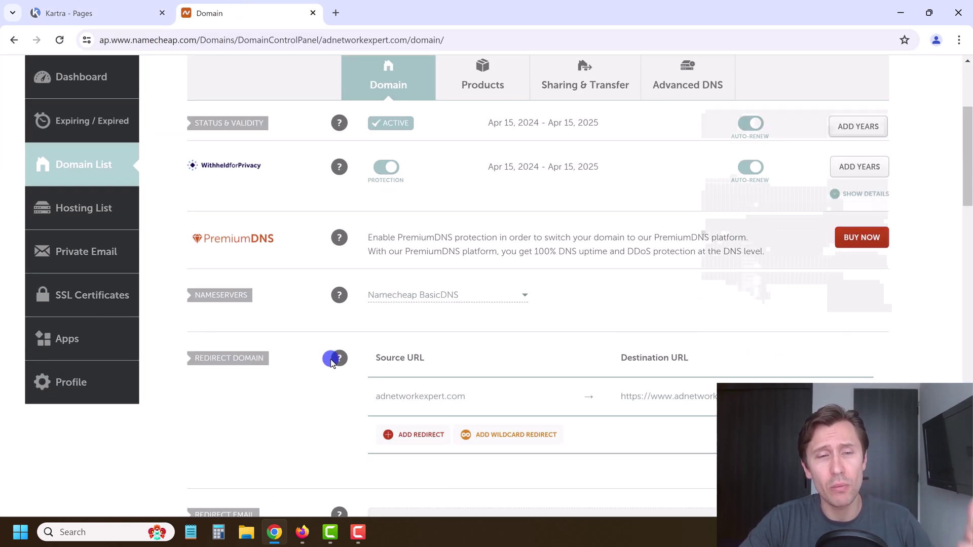
scroll(330, 358, down, 5)
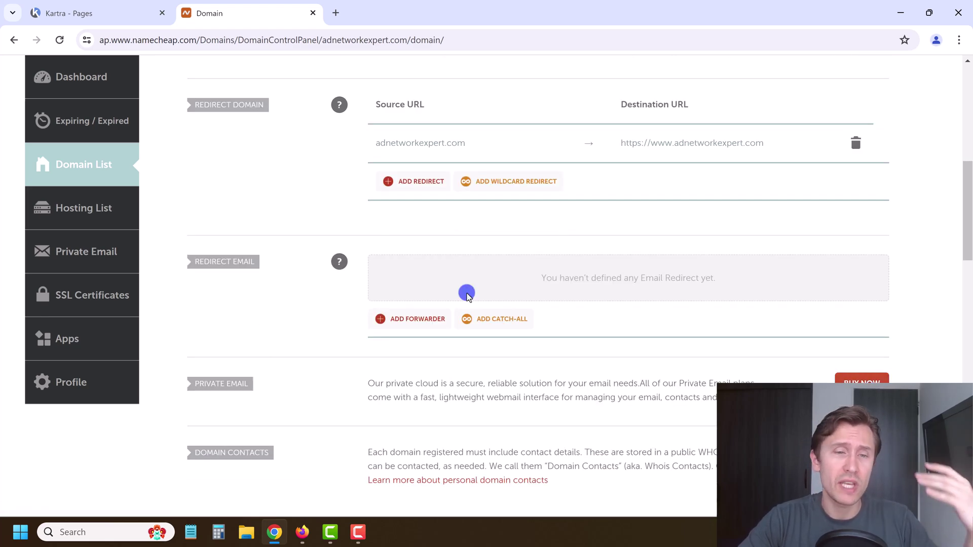
scroll(464, 304, up, 10)
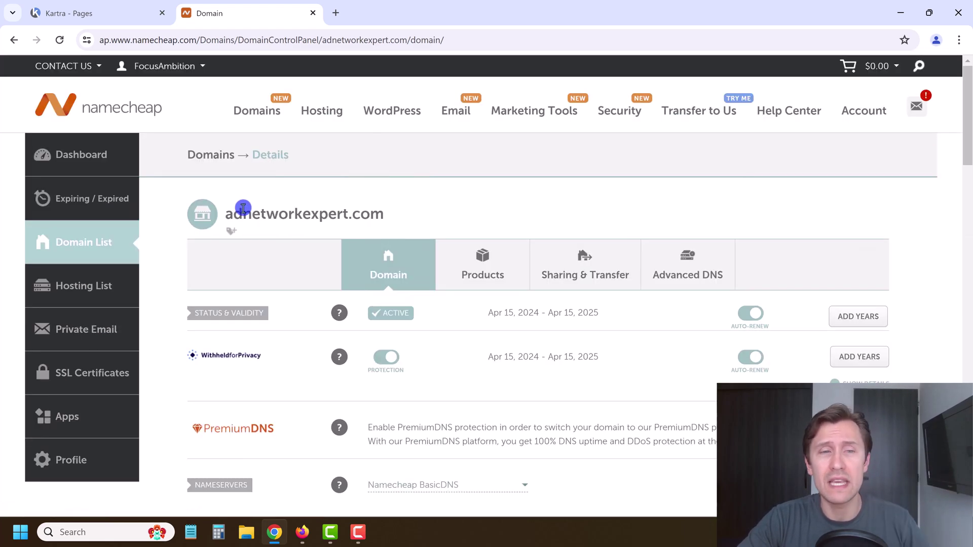
drag(226, 217, 354, 231)
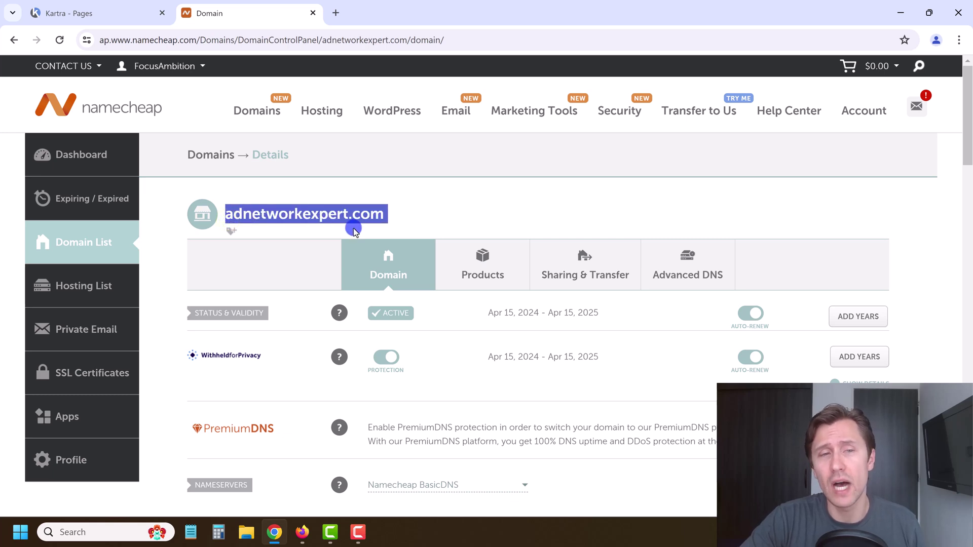
click(313, 215)
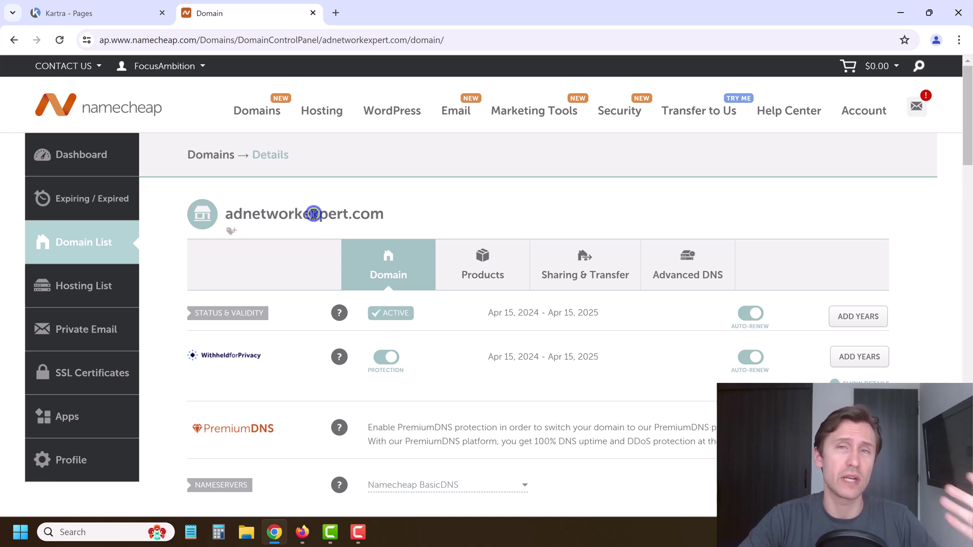
click(112, 5)
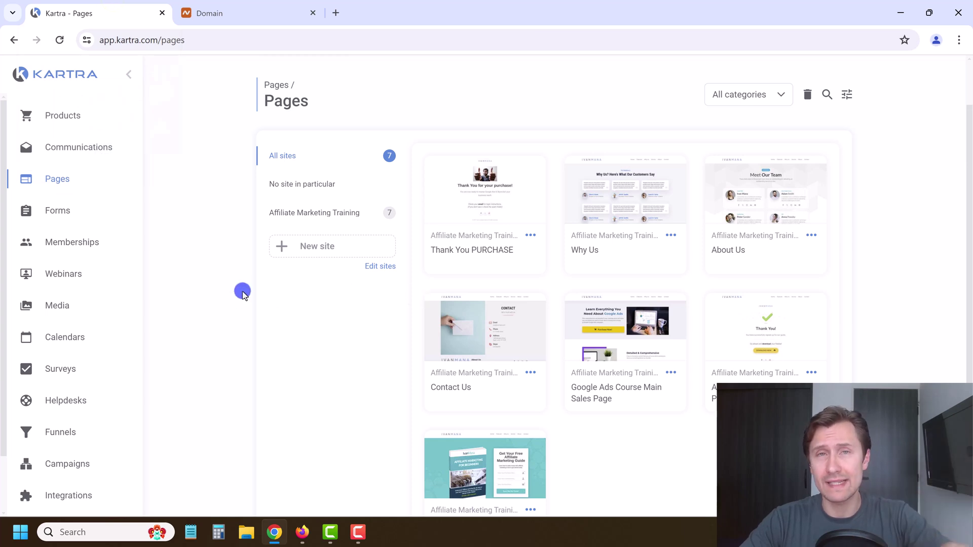